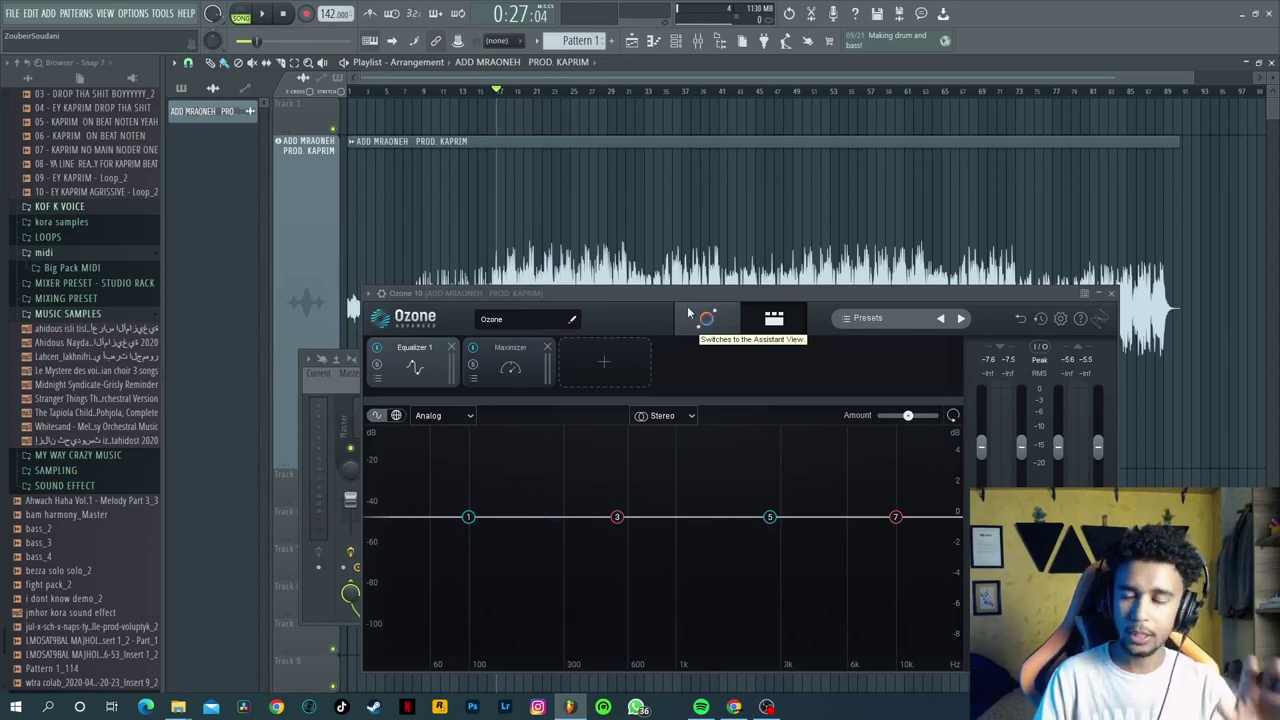
Play the song and run Ozone's Assistant so it analyzes the track and builds a mastering chain.
drag(660, 290, 656, 273)
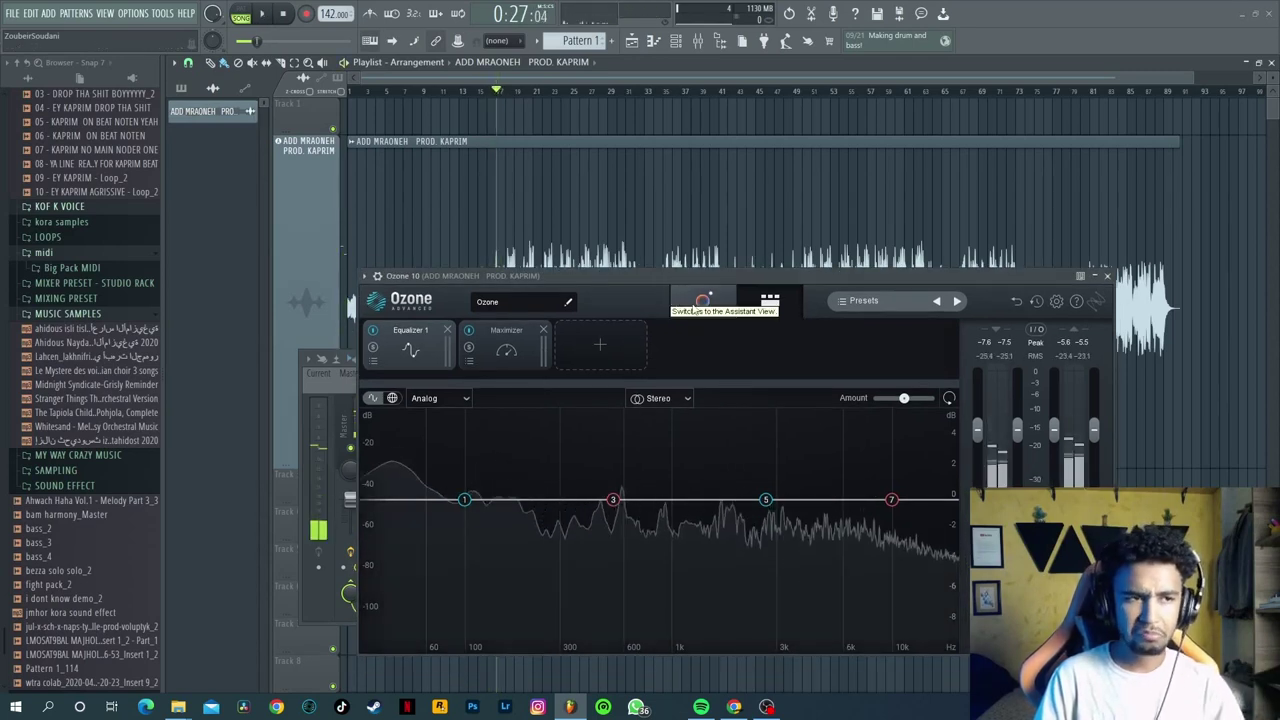
key(space)
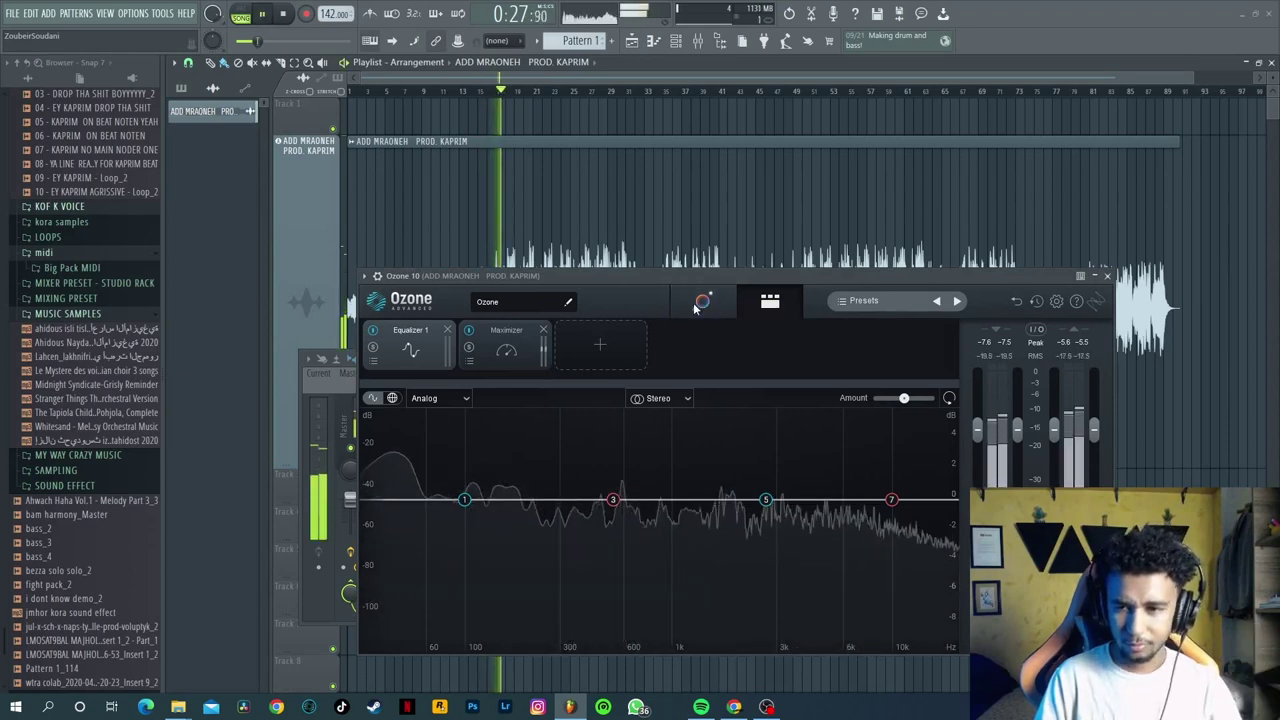
click(700, 303)
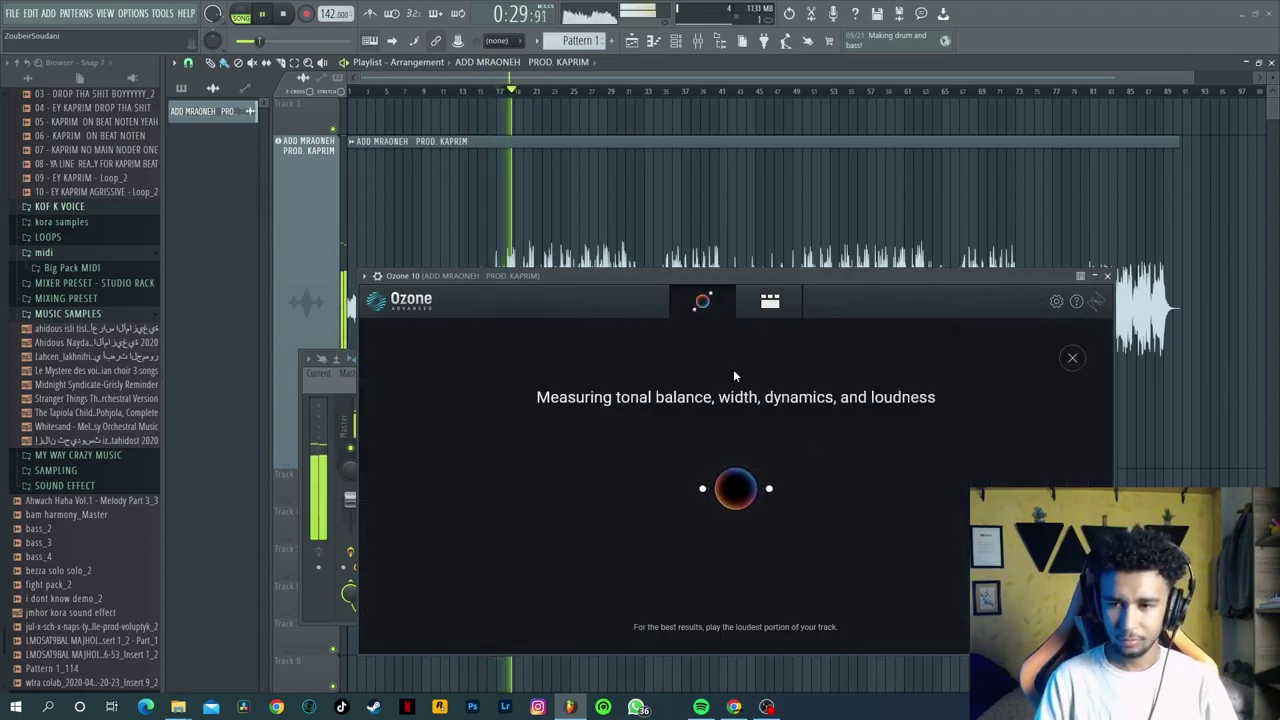
drag(742, 295, 731, 279)
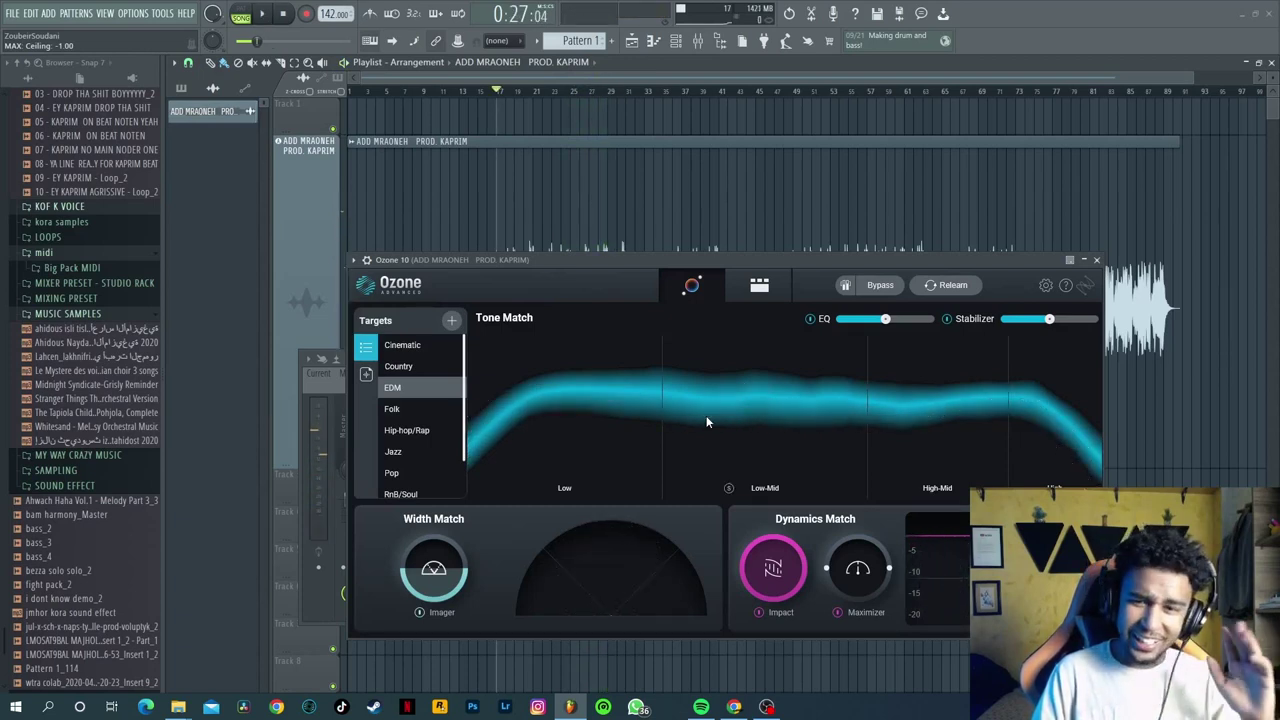
Listen to the song against the EDM target, browse the genre targets and set the Tone Match target to Hip-hop/Rap.
key(space)
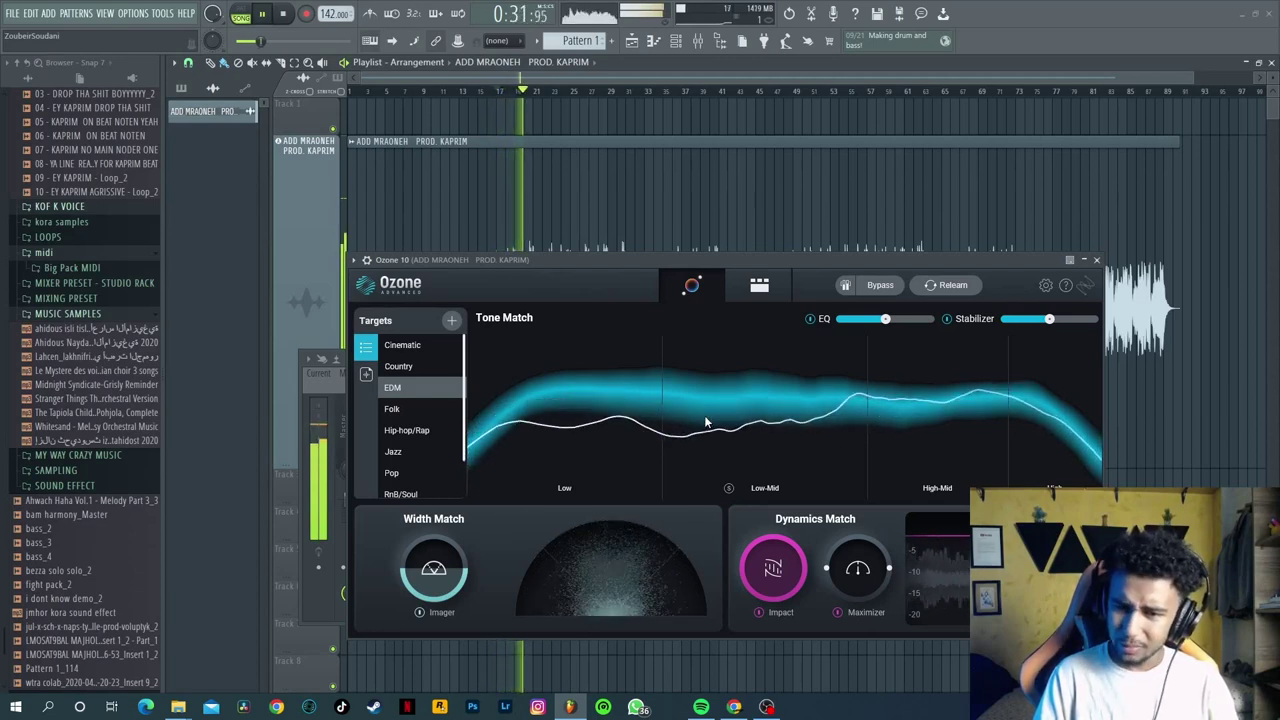
key(space)
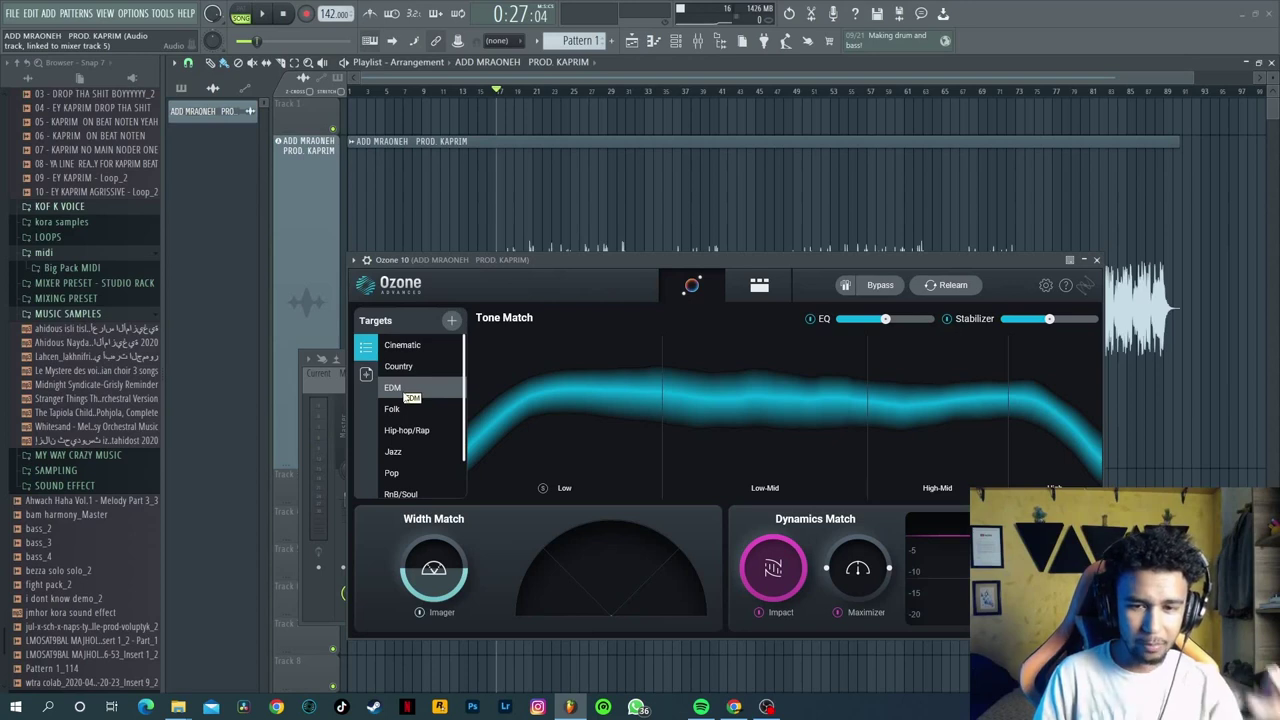
scroll(420, 425, down, 2)
scroll(418, 432, up, 2)
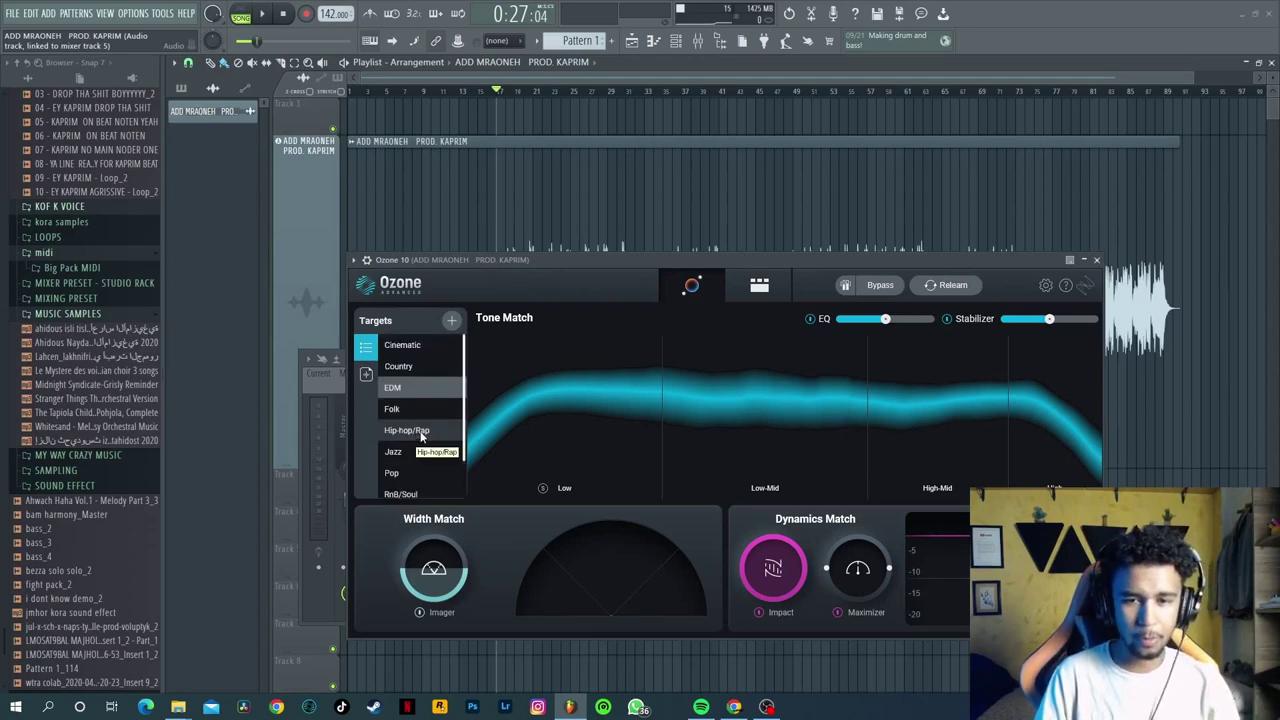
scroll(430, 436, down, 2)
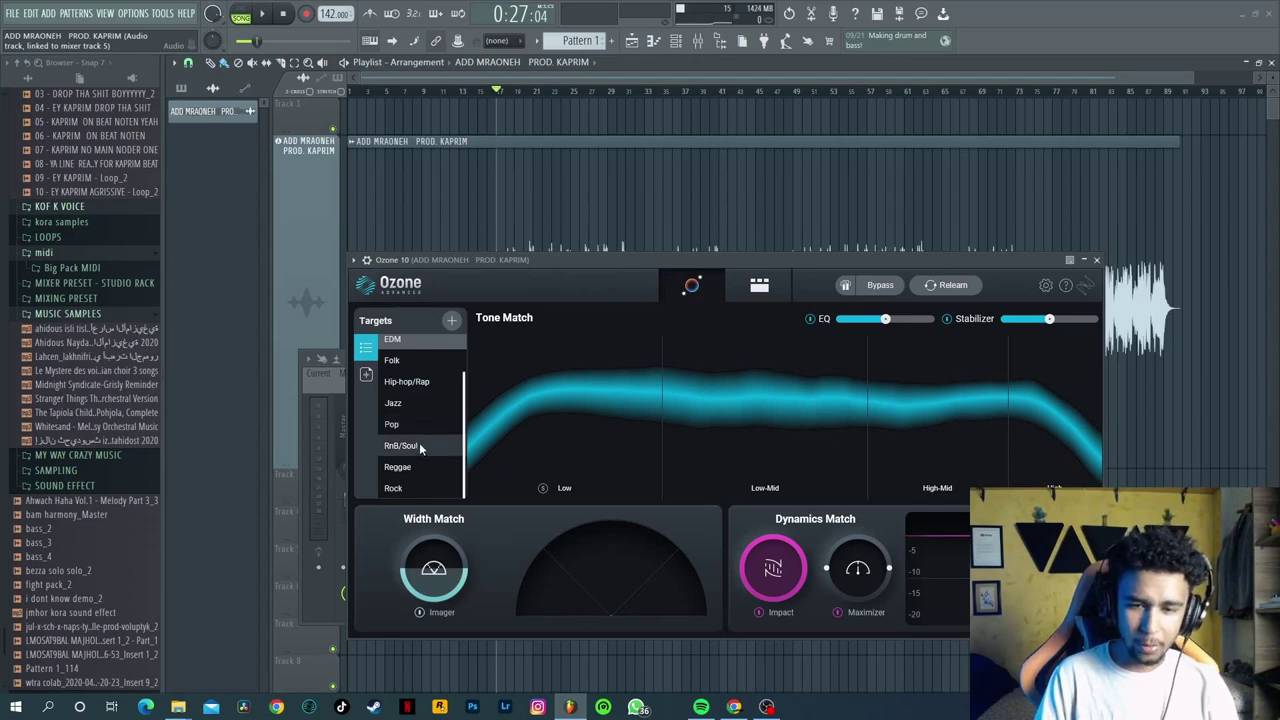
scroll(419, 442, up, 2)
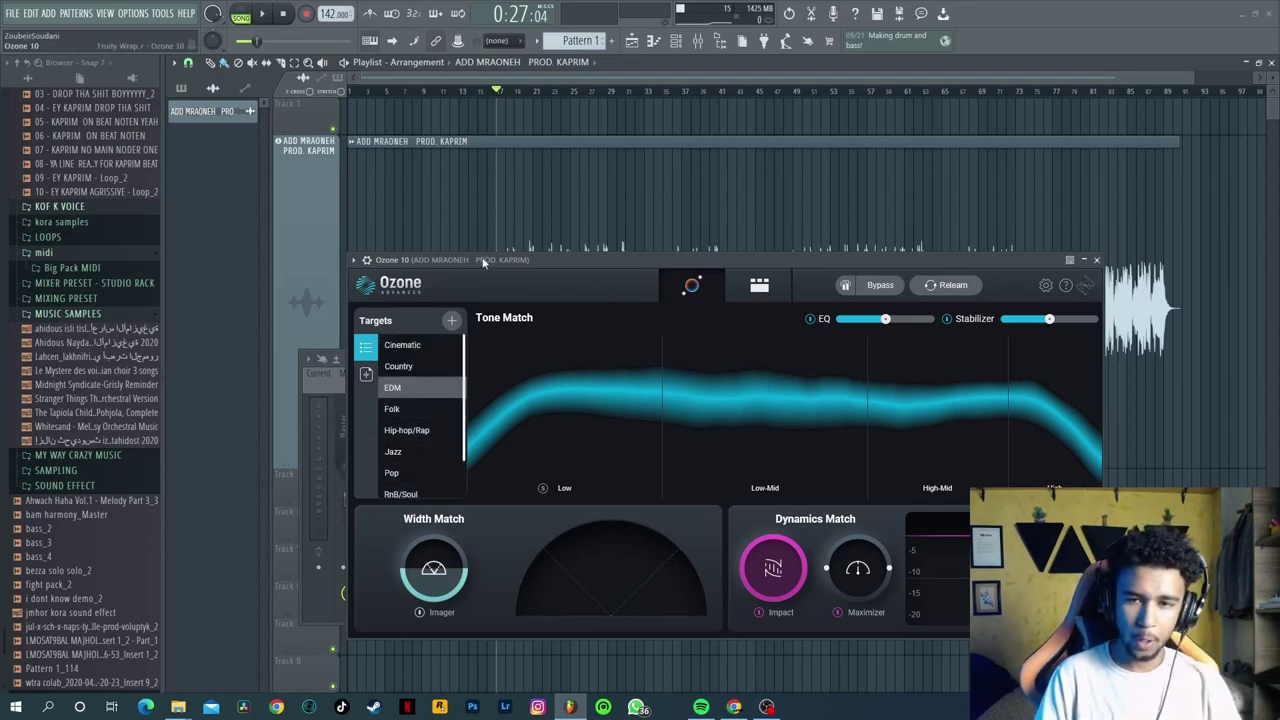
click(424, 431)
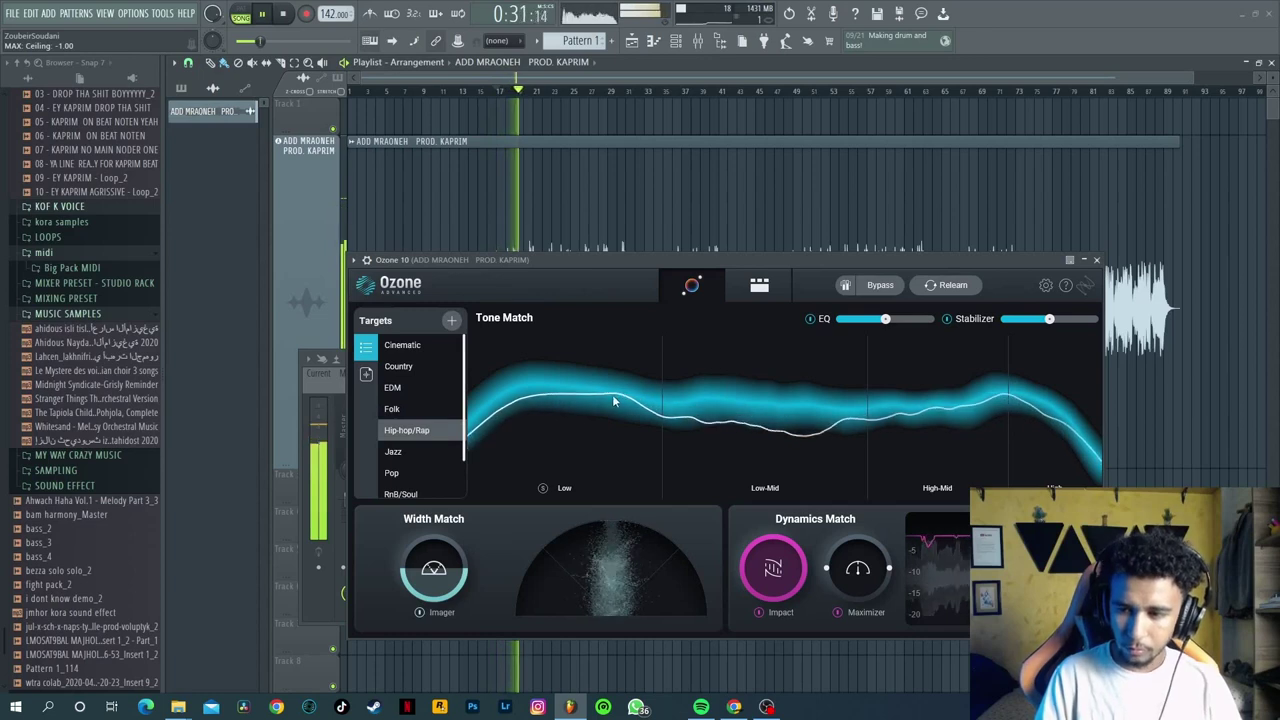
Show Ozone's detailed module chain and examine the Stabilizer while the song plays.
click(760, 287)
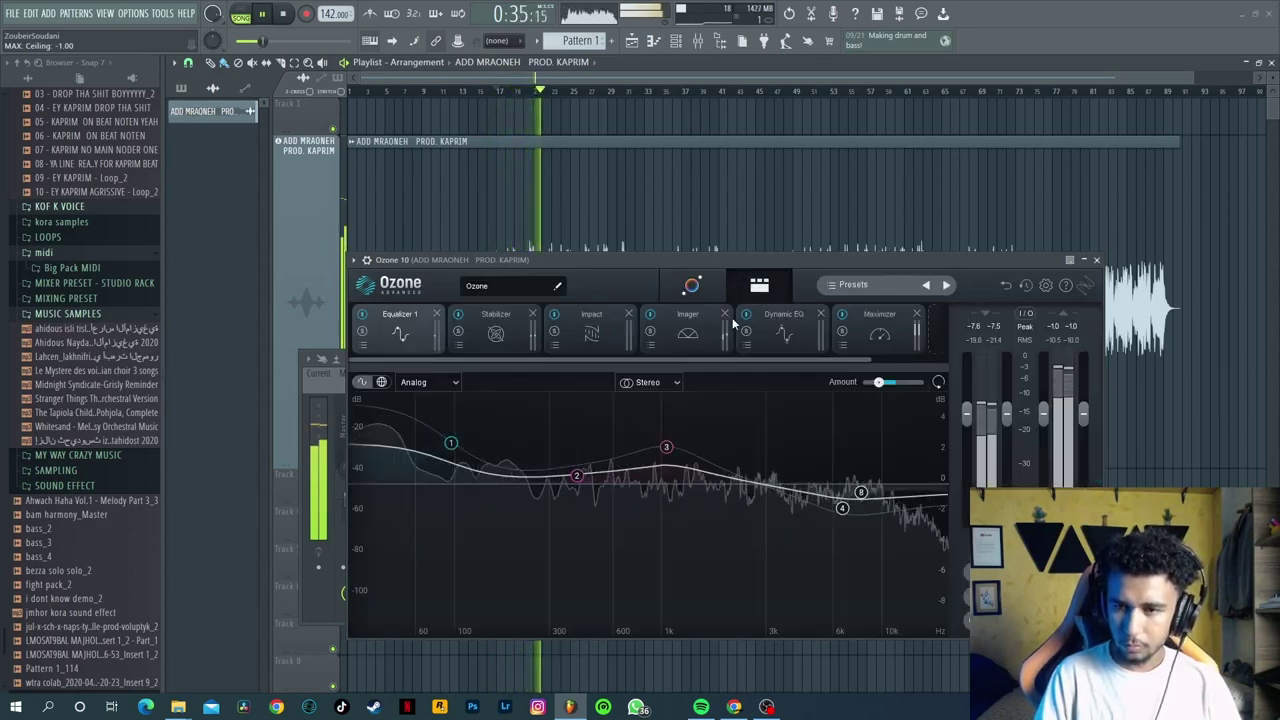
key(space)
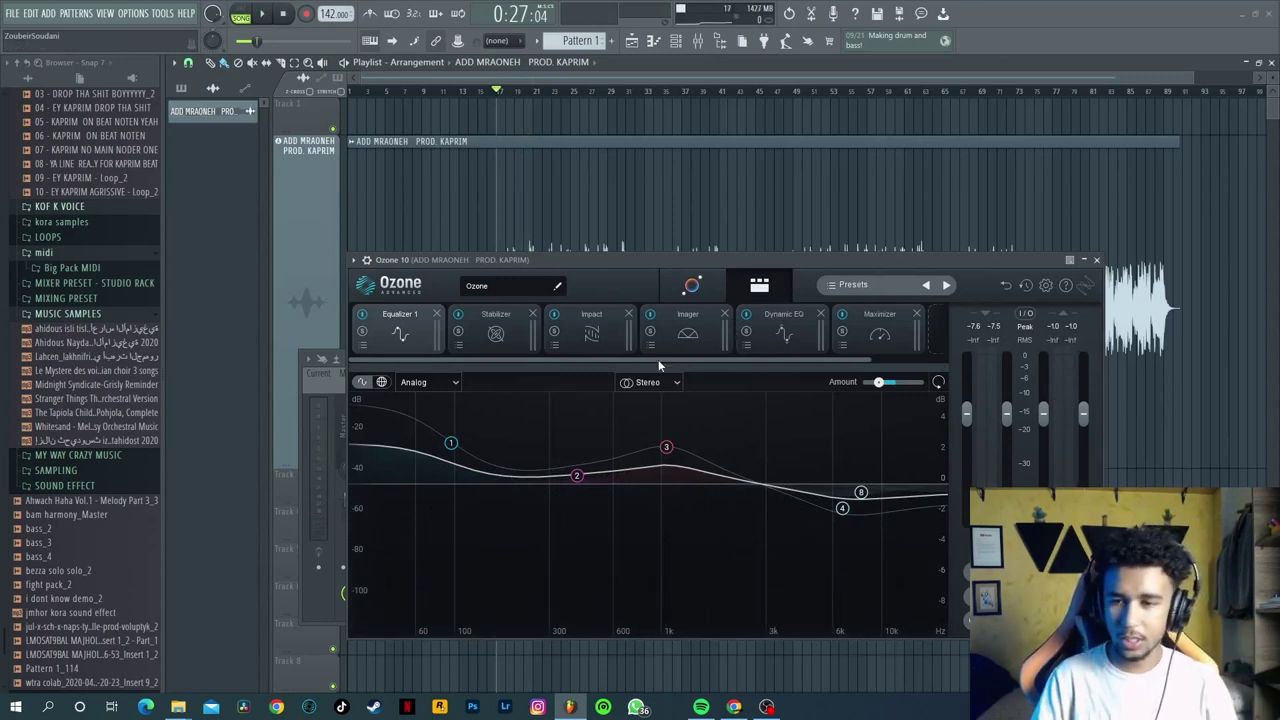
click(488, 336)
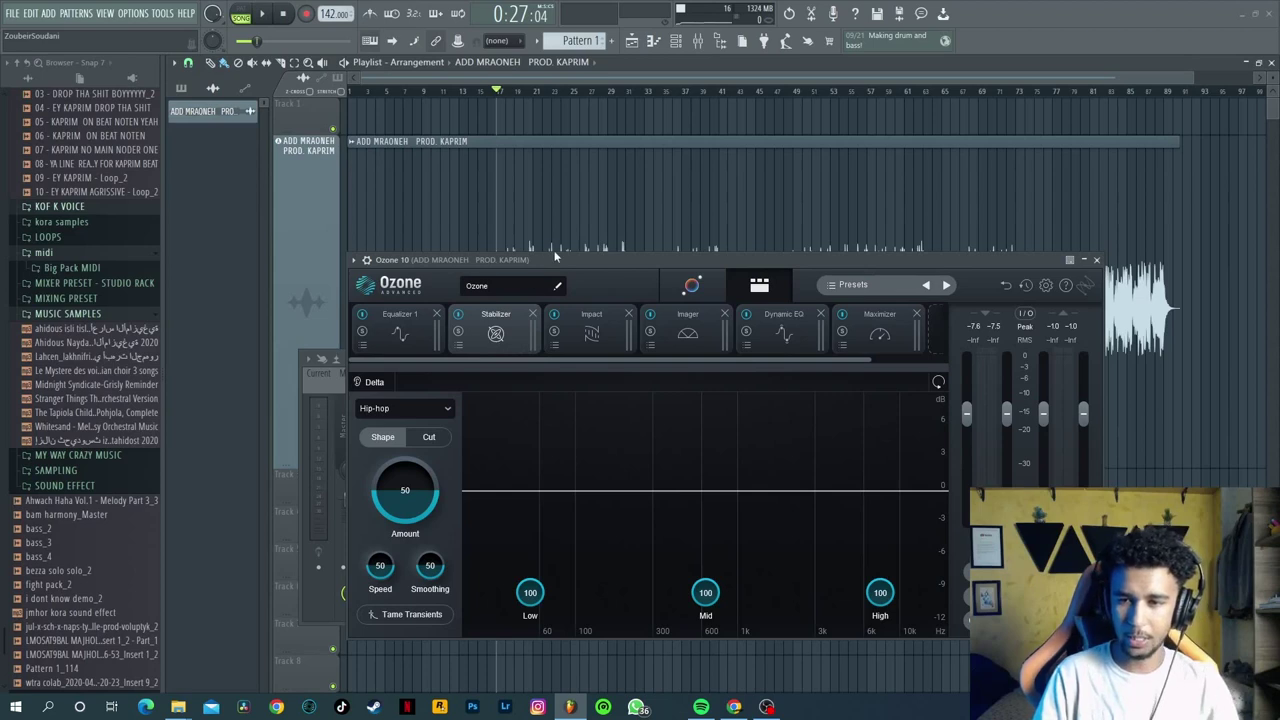
key(space)
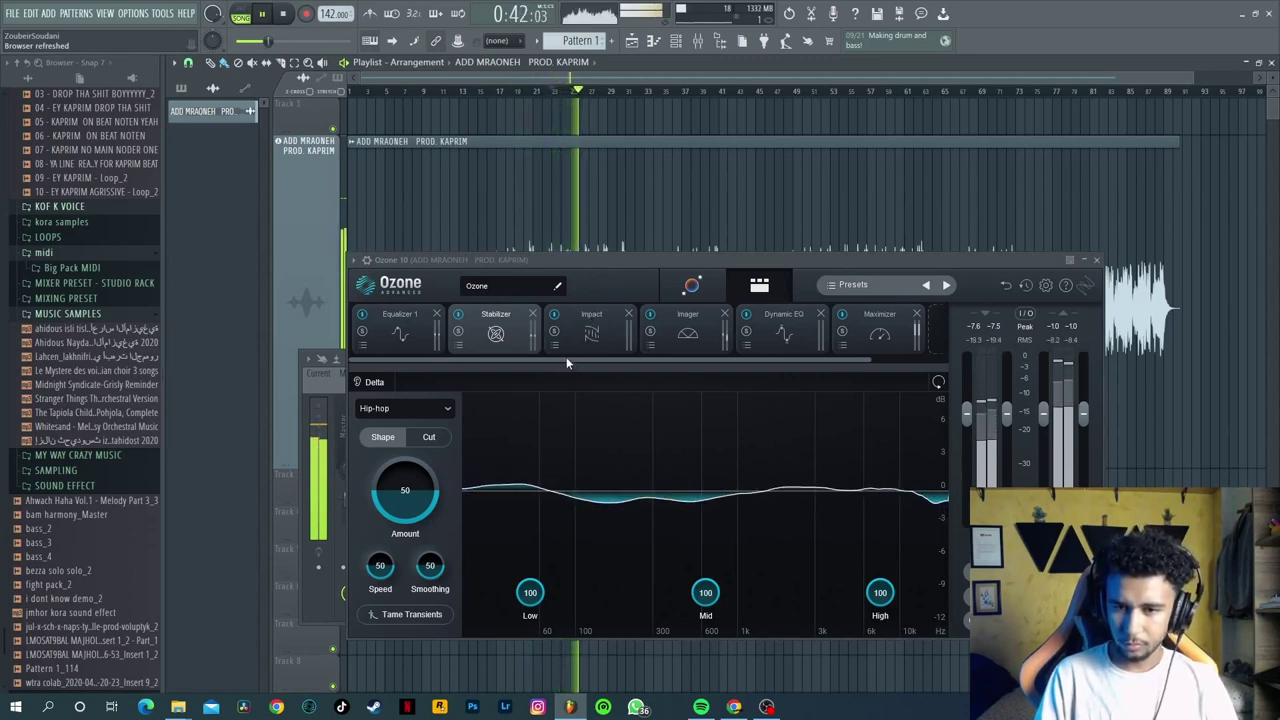
key(space)
Open Equalizer 1, replay the song from bar 25 and examine the low-shelf band 1.
click(403, 341)
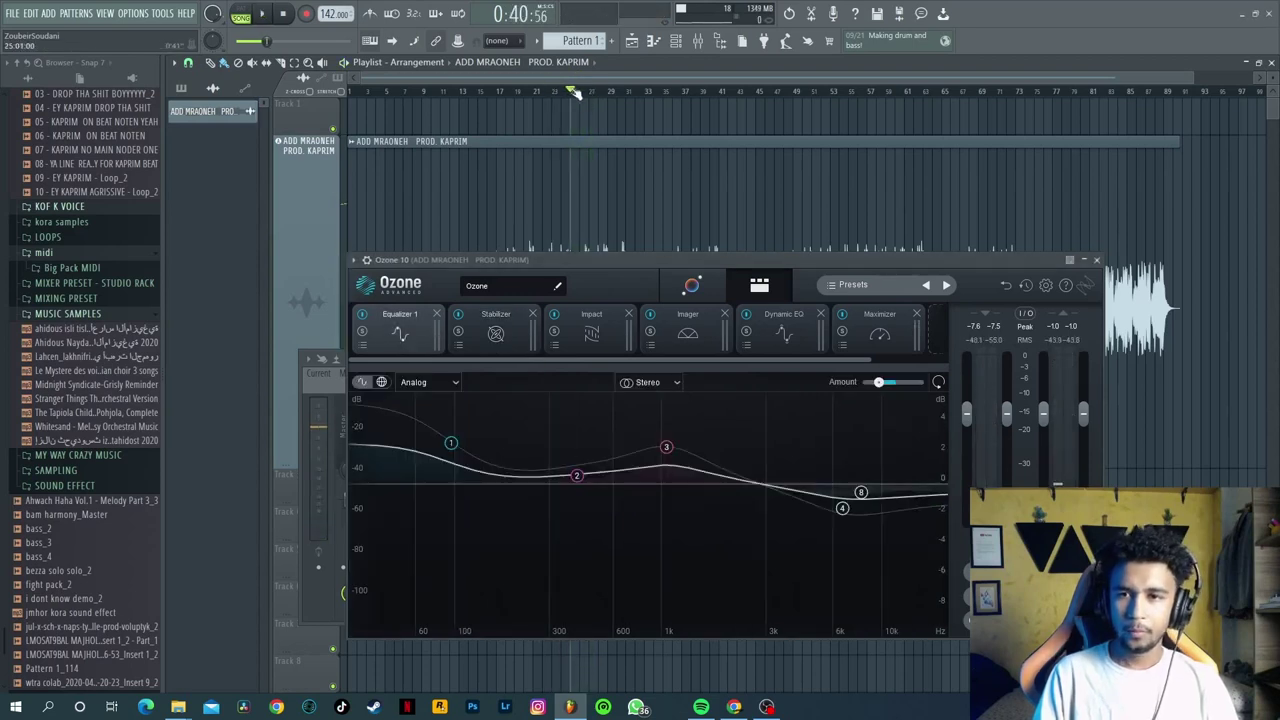
key(space)
key(space)
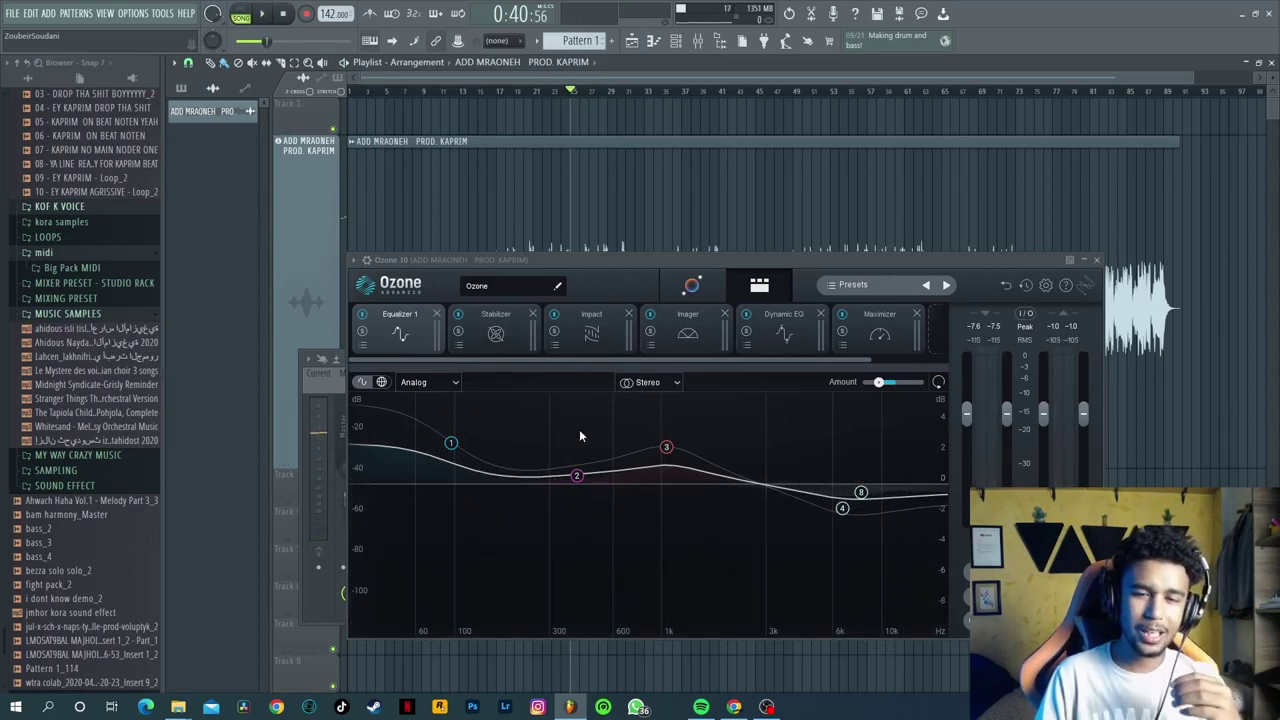
drag(522, 244, 534, 233)
key(space)
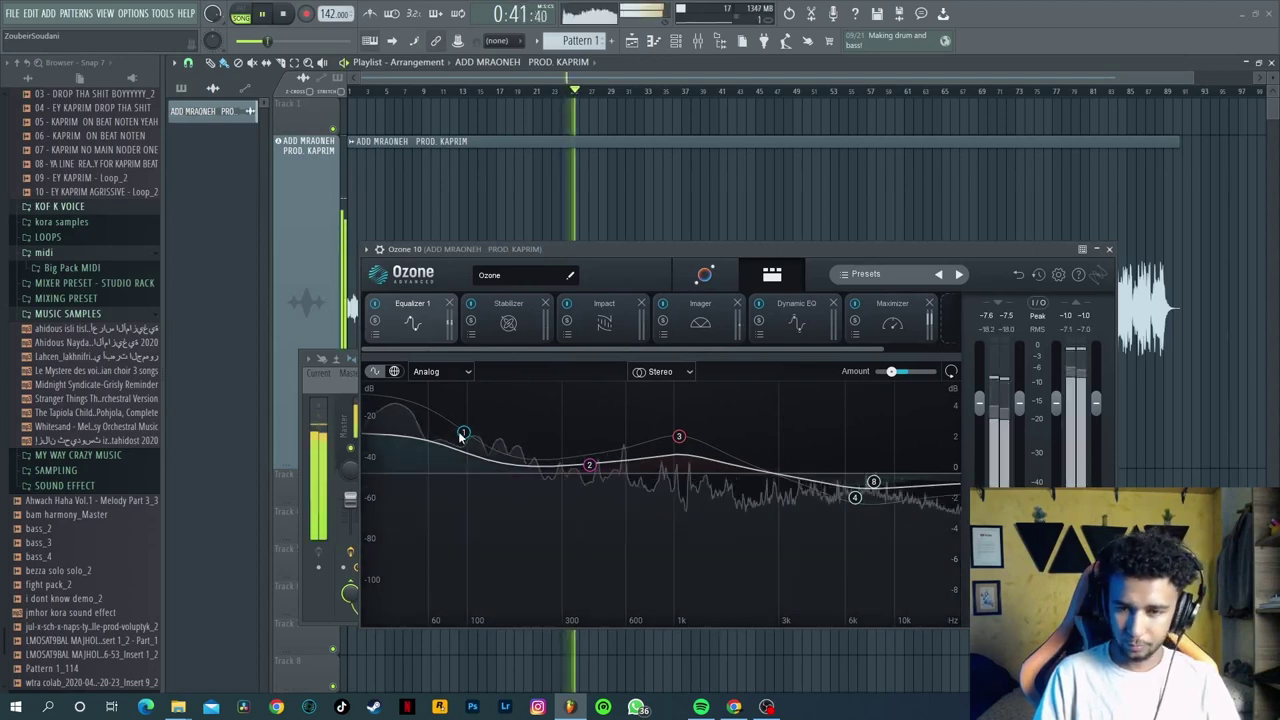
click(464, 433)
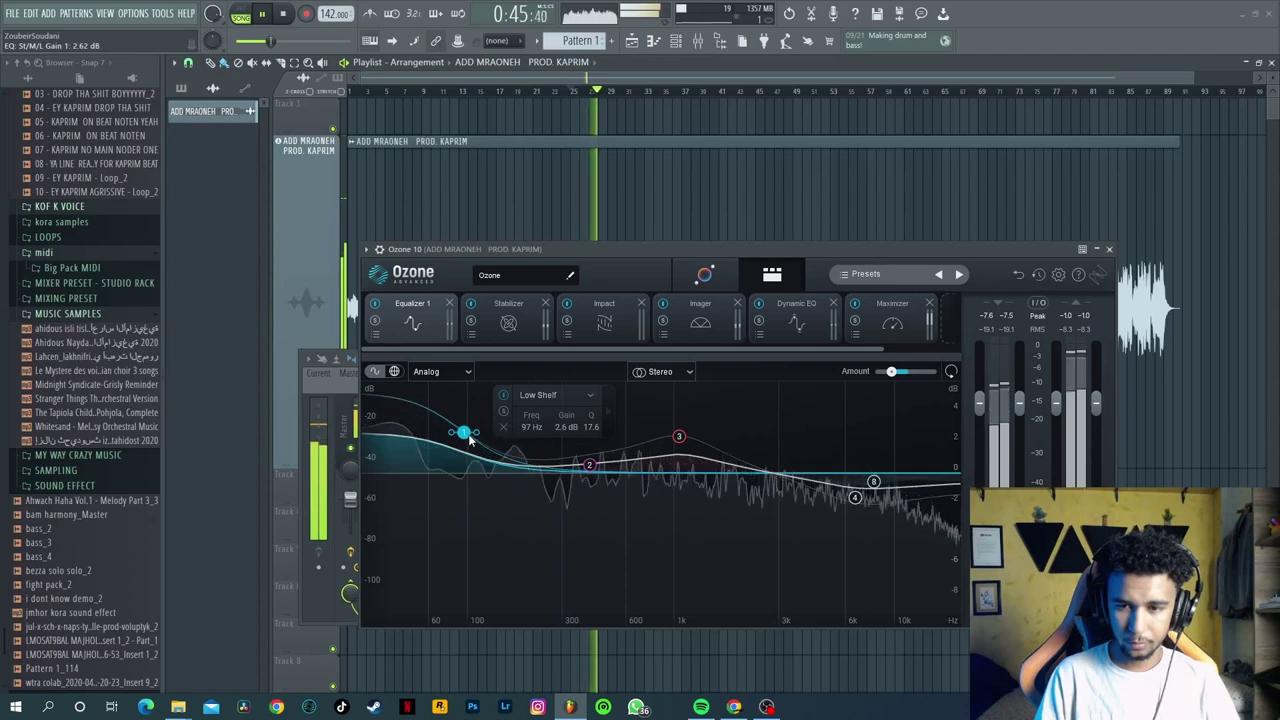
key(space)
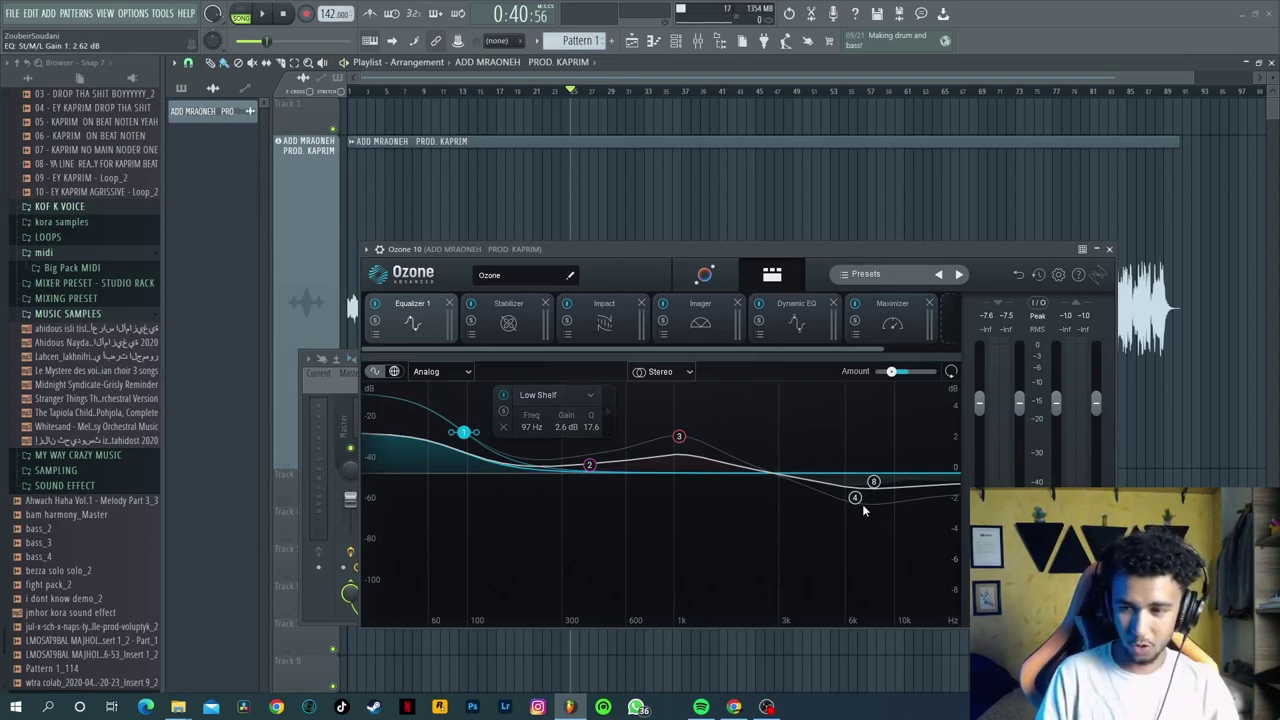
Replay the song and examine bands 2, 3 and 4 of Equalizer 1.
key(space)
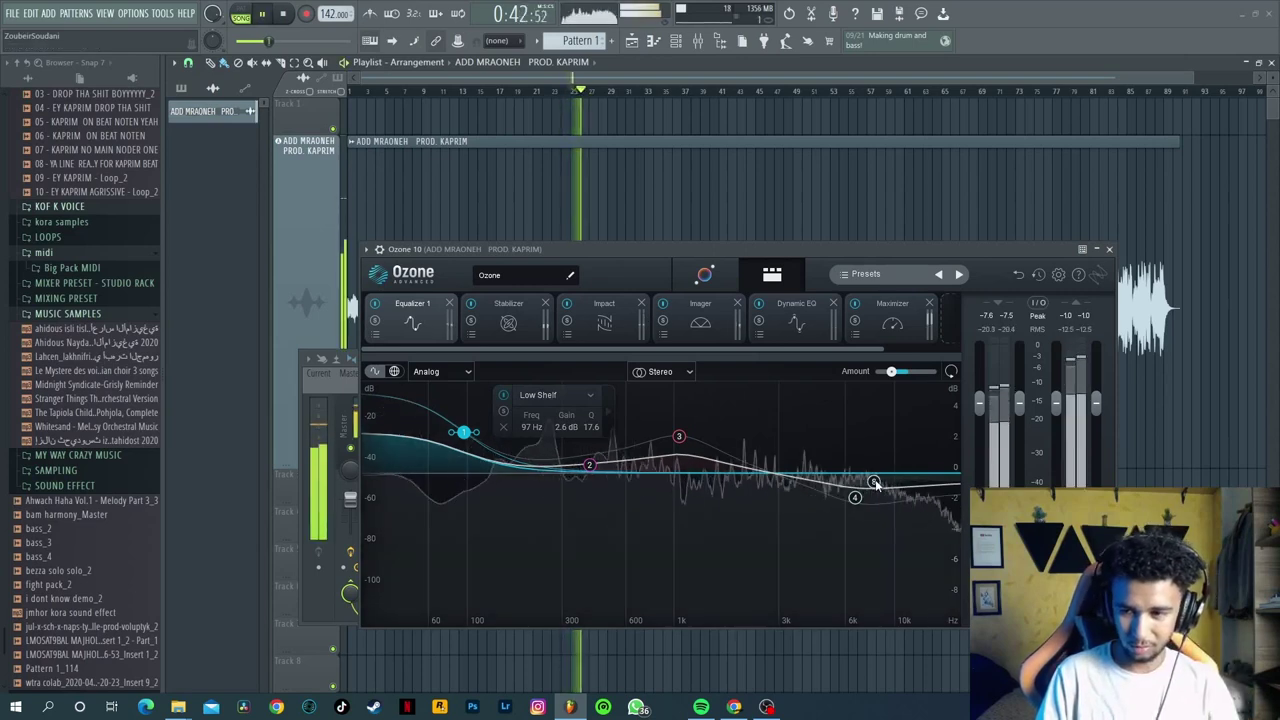
click(855, 497)
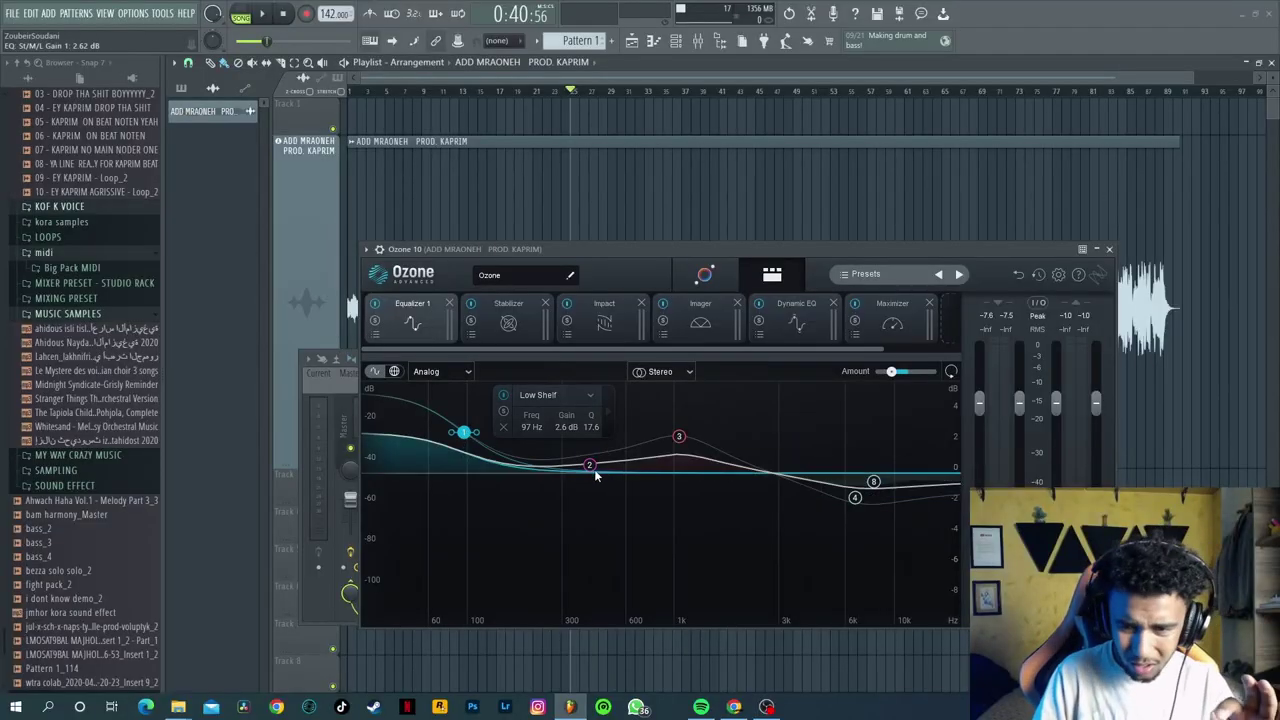
click(591, 465)
click(681, 440)
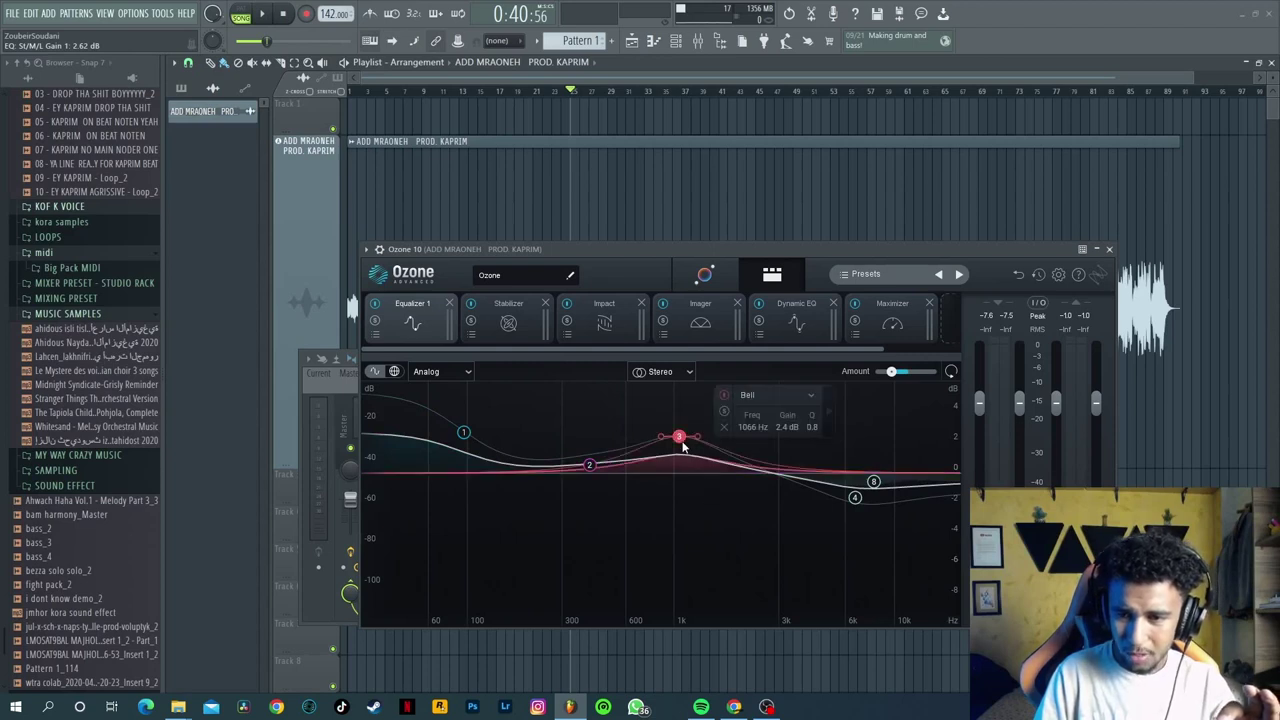
click(856, 498)
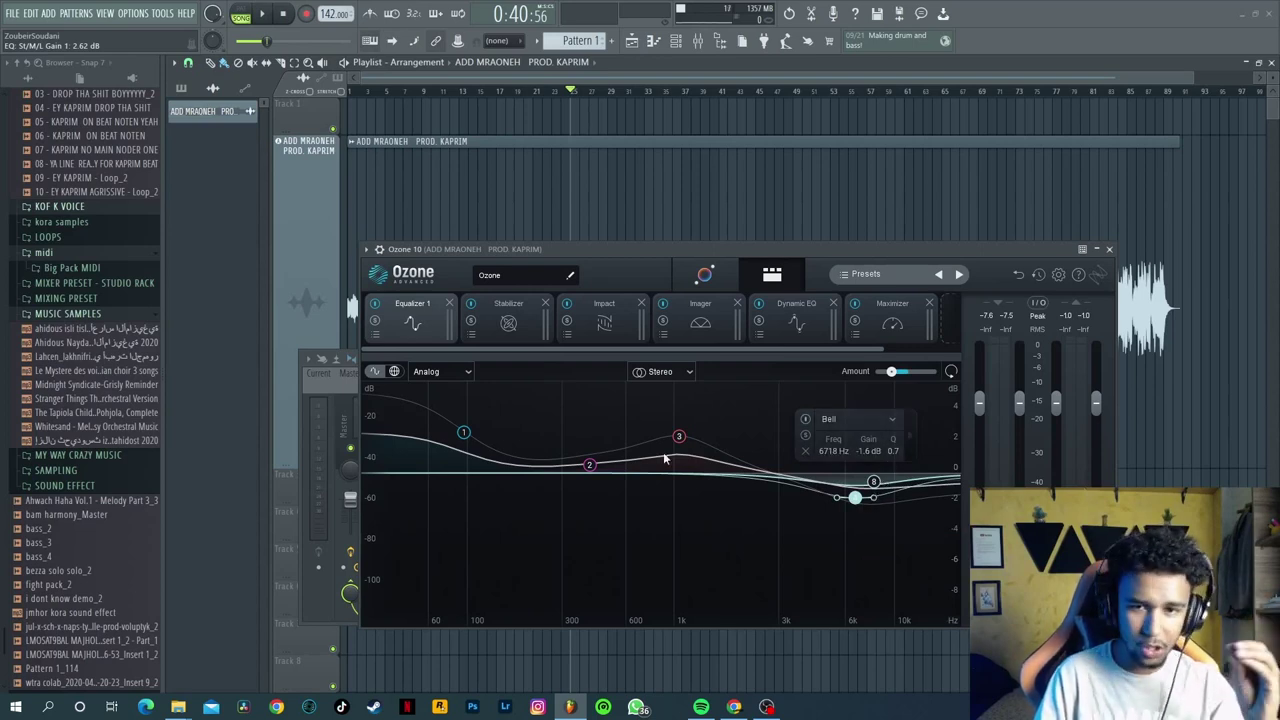
Examine the Stabilizer and Impact modules while the song plays.
key(space)
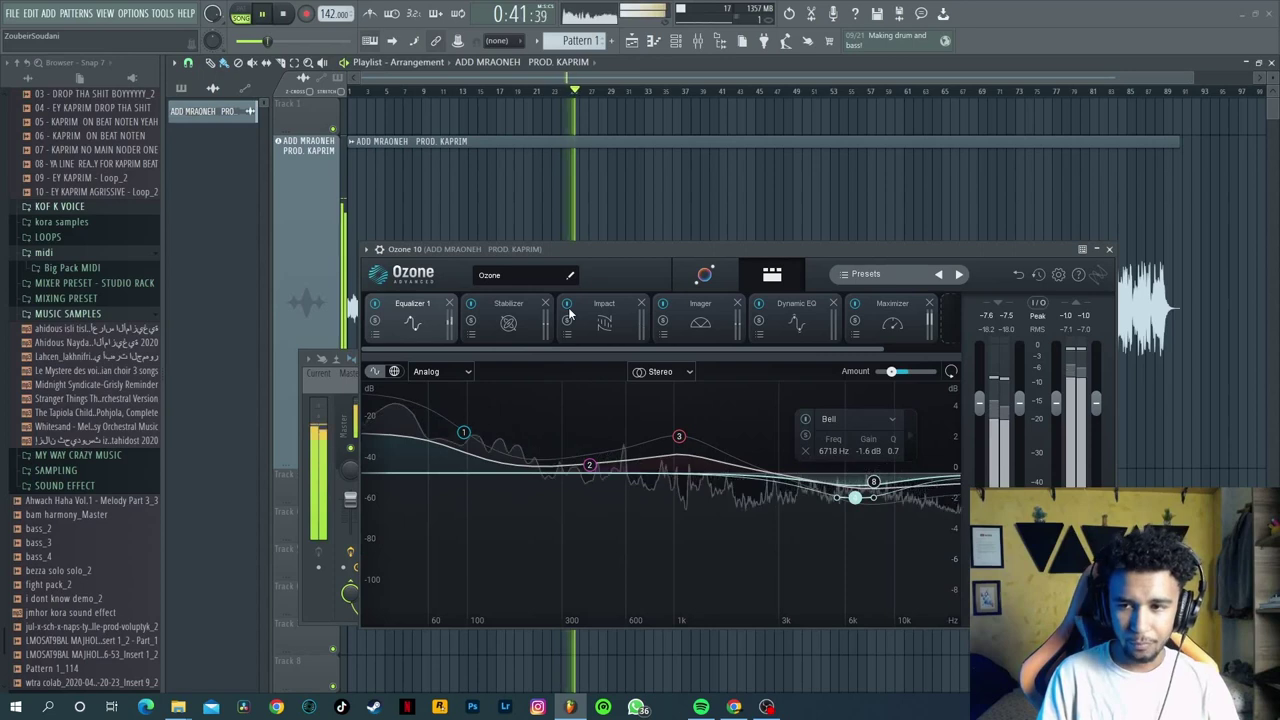
click(510, 324)
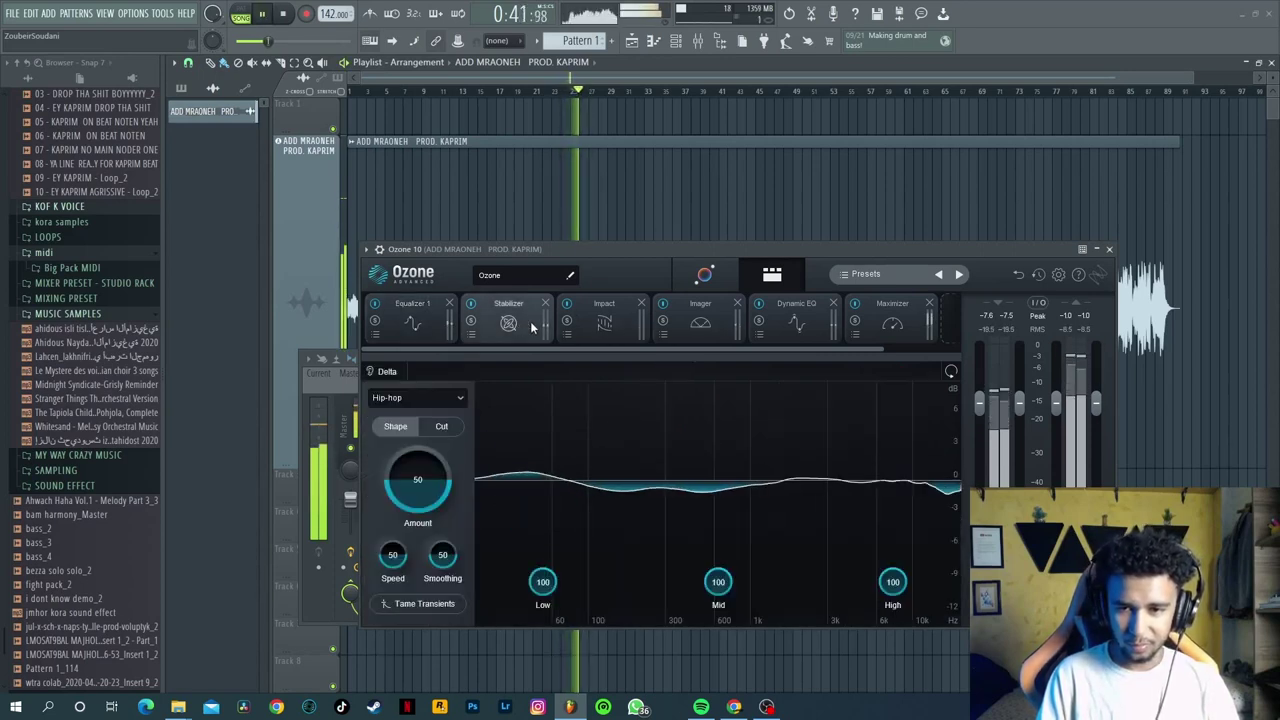
click(616, 332)
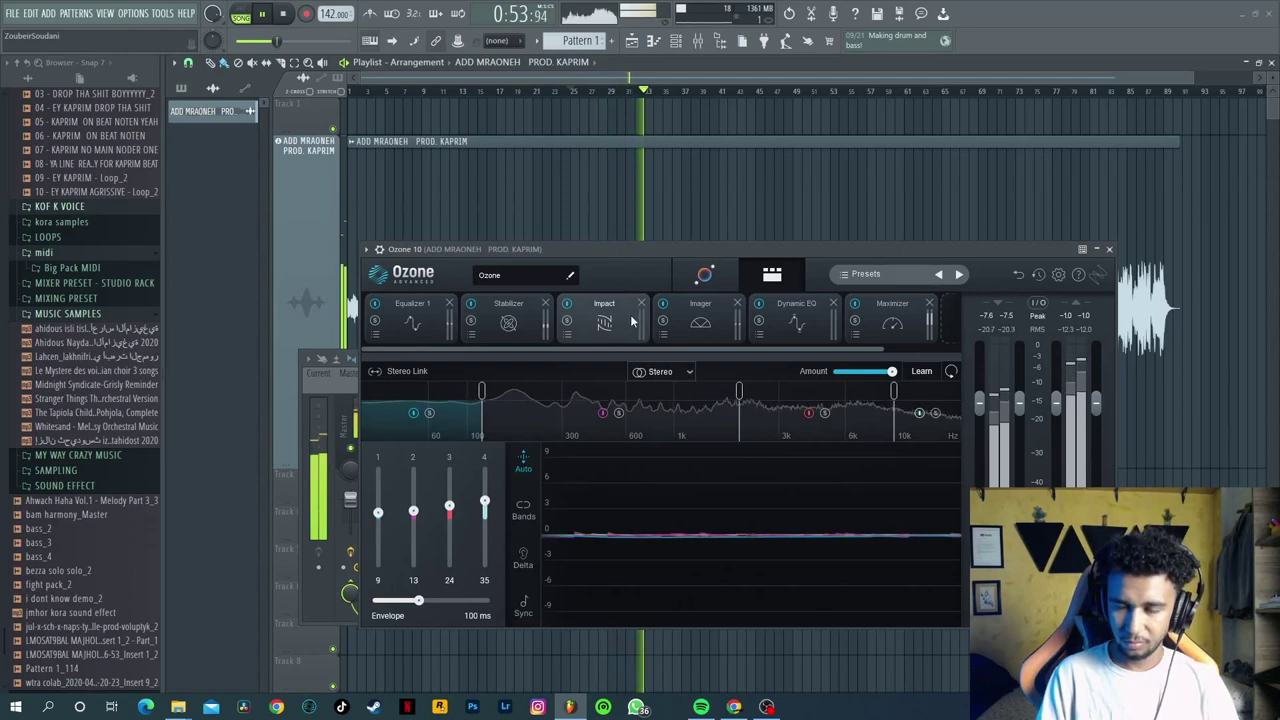
key(space)
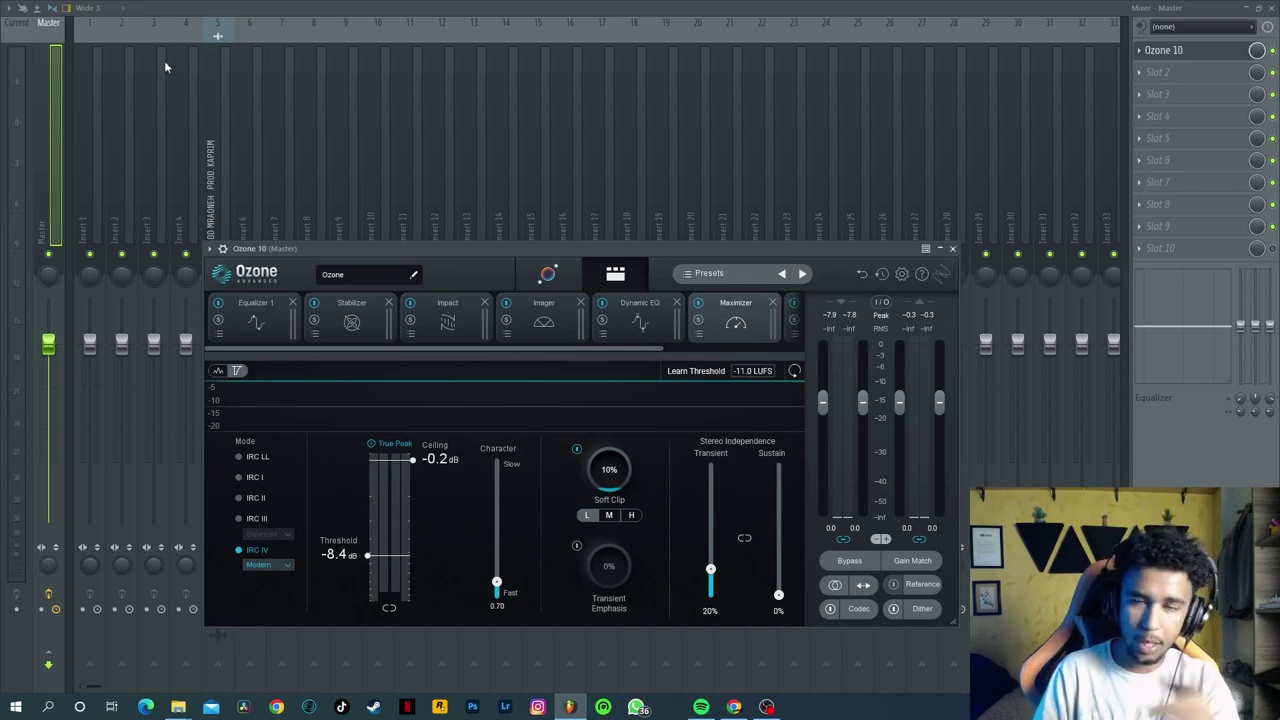
Review the module chain in the master channel's Ozone and set its Maximizer threshold to -7.9 dB during playback.
drag(301, 244, 281, 197)
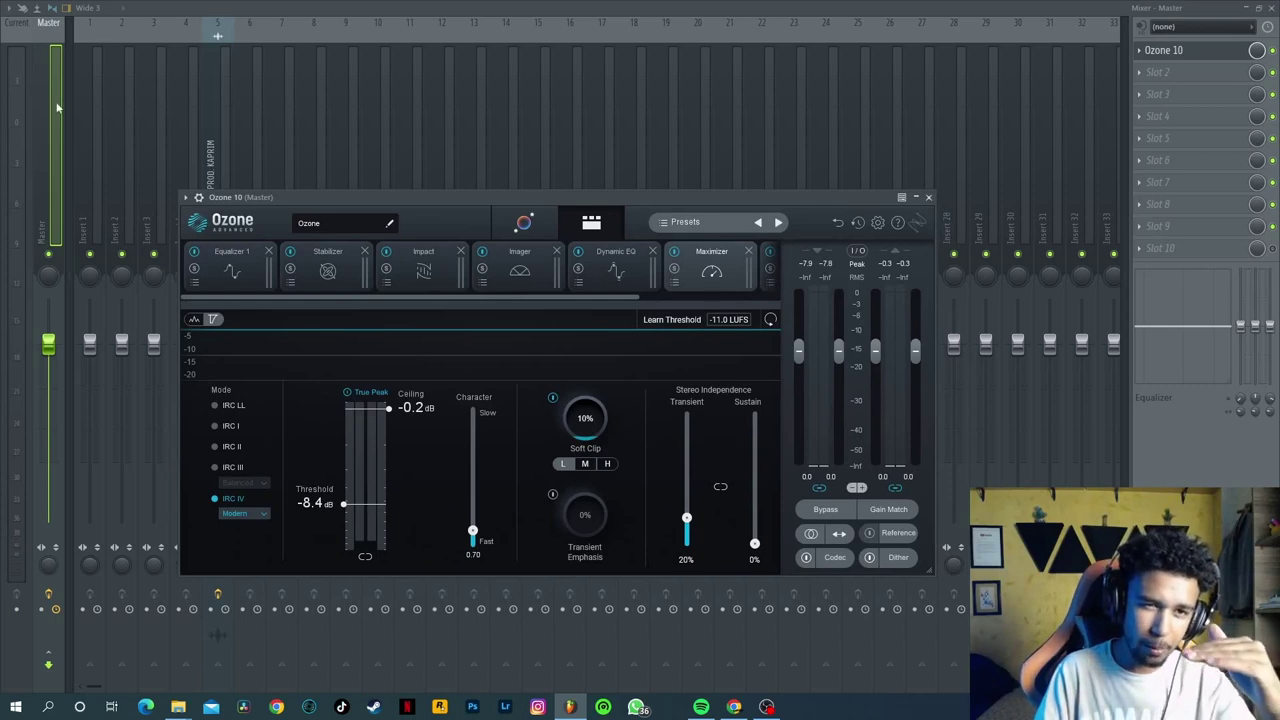
drag(588, 297, 717, 294)
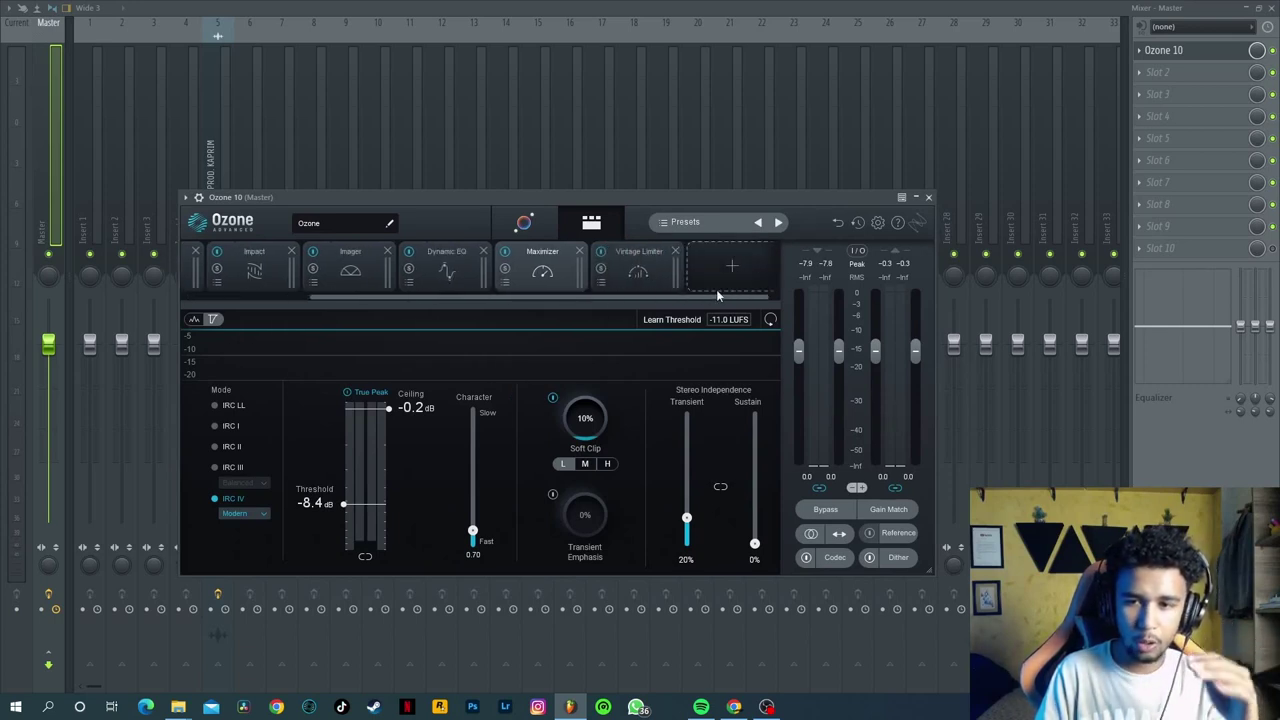
drag(617, 299, 487, 298)
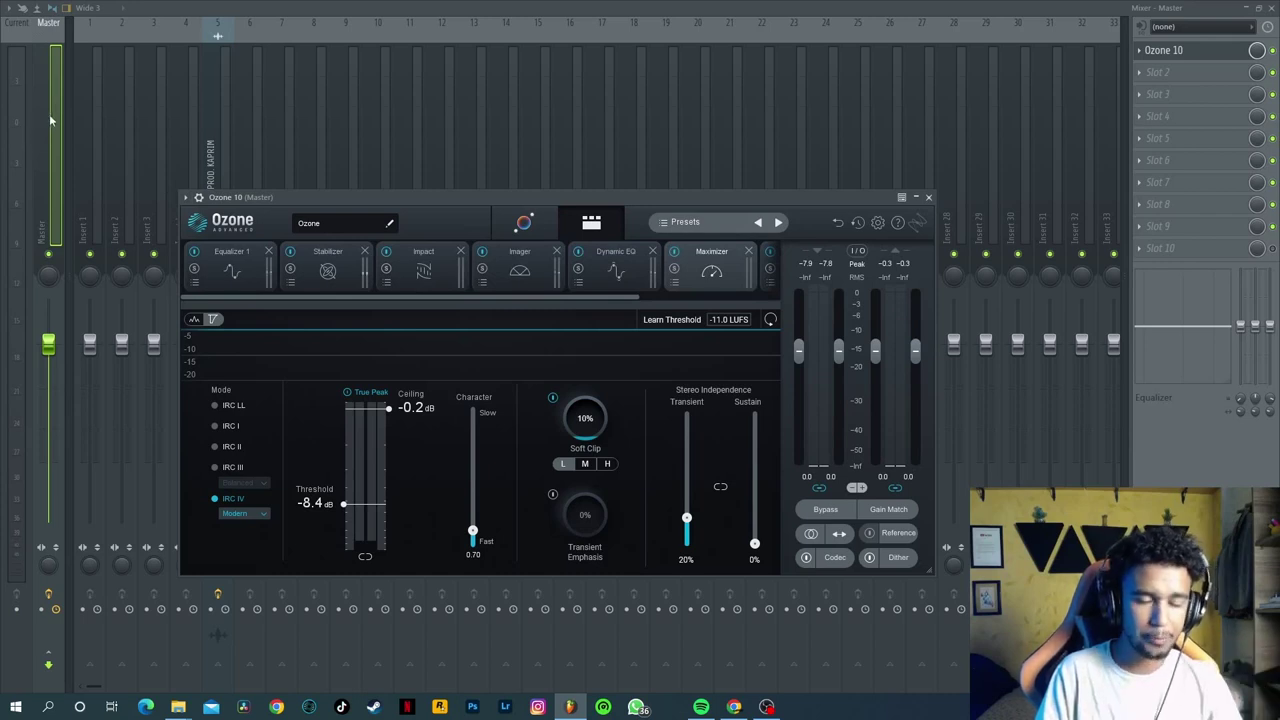
key(space)
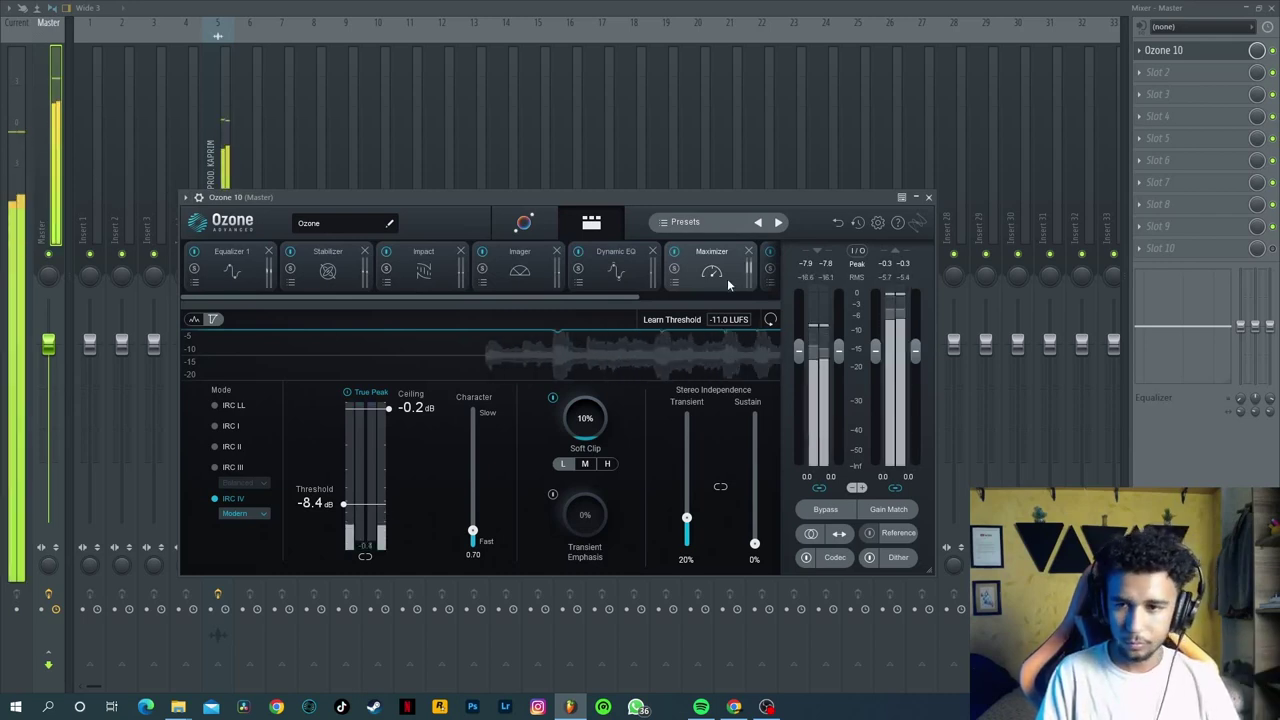
drag(344, 504, 370, 494)
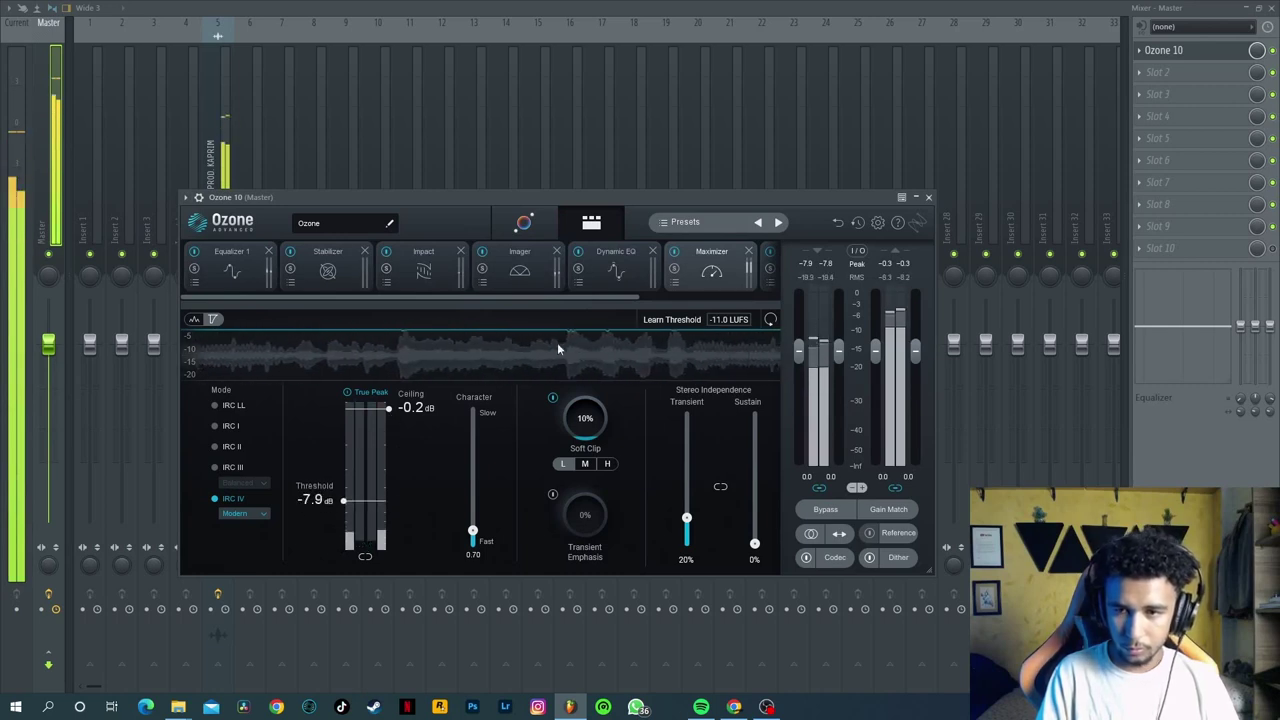
Set the Vintage Limiter's threshold to -1.3 dB and its ceiling to 0.0 dB.
drag(608, 298, 722, 300)
click(676, 272)
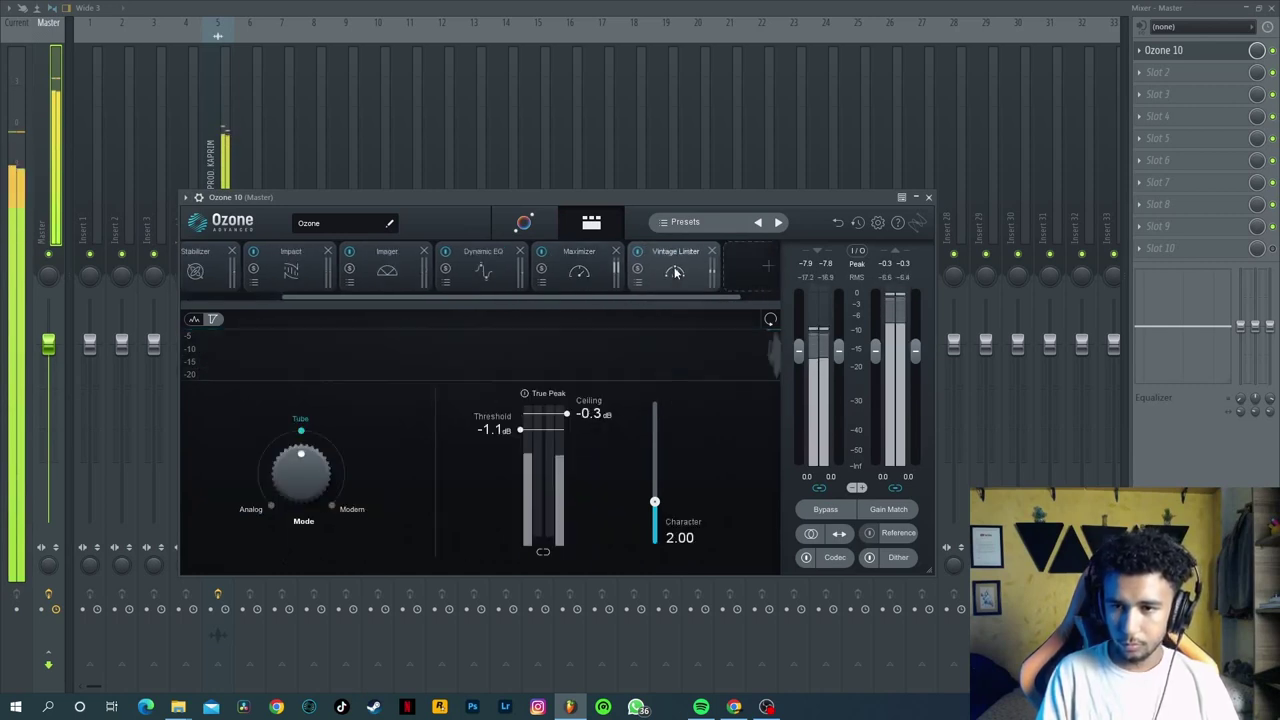
mouse_move(555, 429)
mouse_down()
mouse_move(560, 443)
mouse_move(560, 415)
mouse_move(536, 440)
mouse_up()
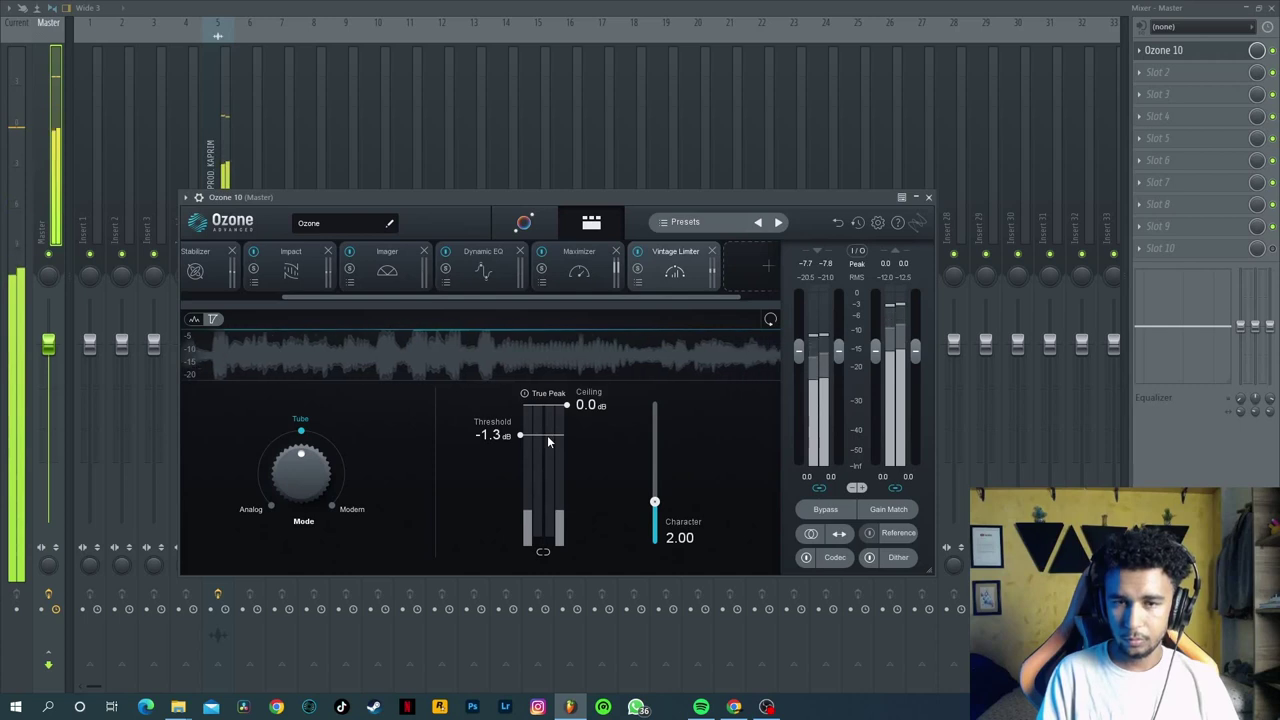
Return to the Maximizer and set its threshold to -6.3 dB.
click(580, 272)
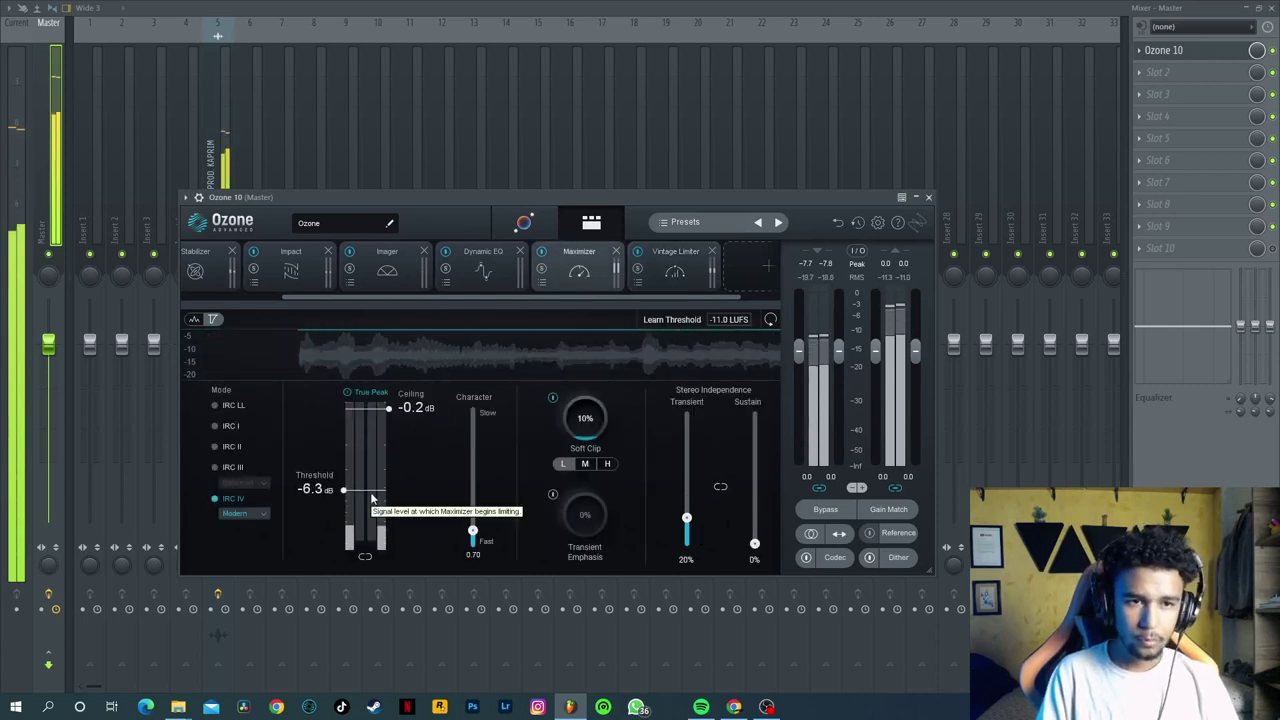
Set the Maximizer's threshold to -7.0 dB and close Ozone and the mixer to return to the playlist.
scroll(372, 498, down, 2)
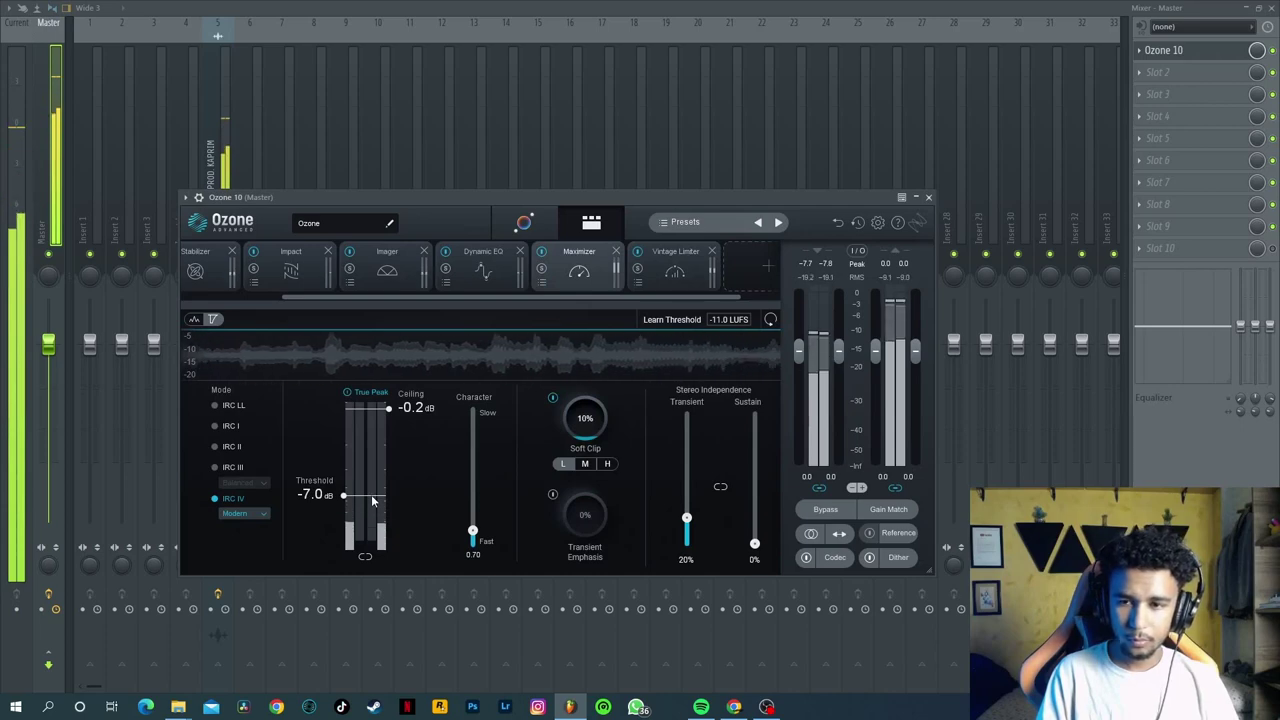
click(928, 197)
click(1271, 8)
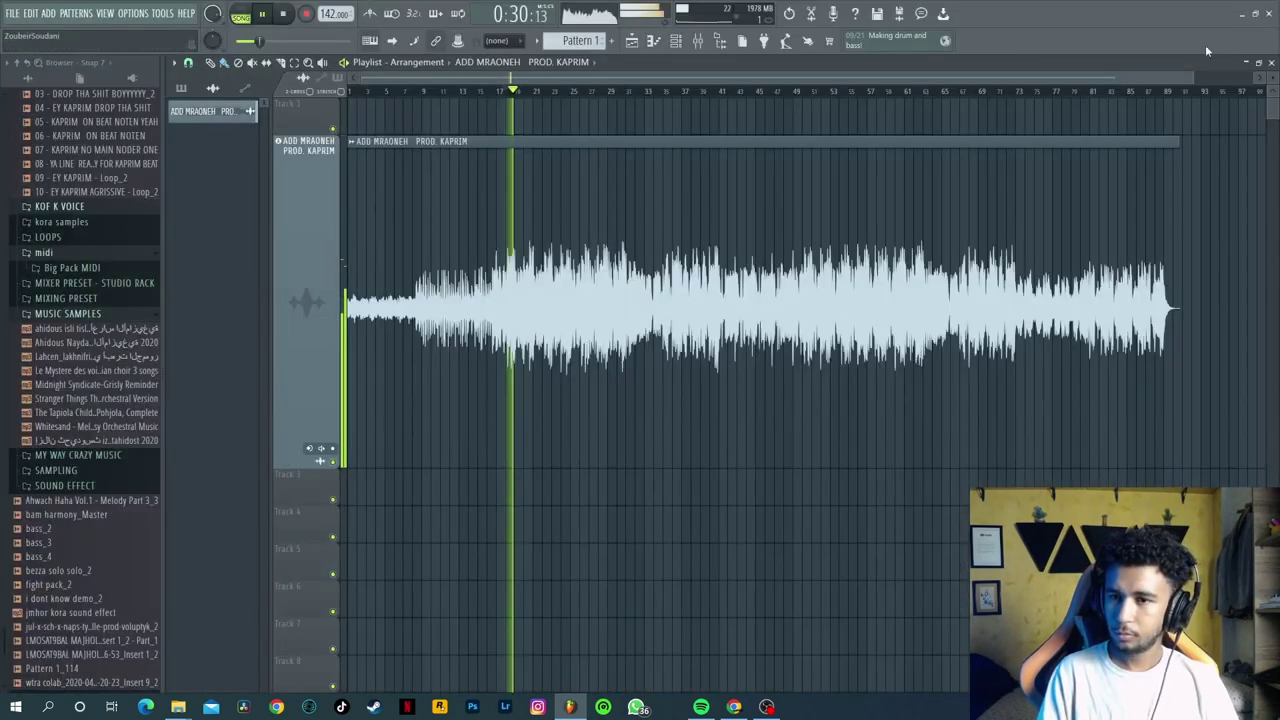
scroll(617, 383, down, 5)
scroll(617, 366, up, 2)
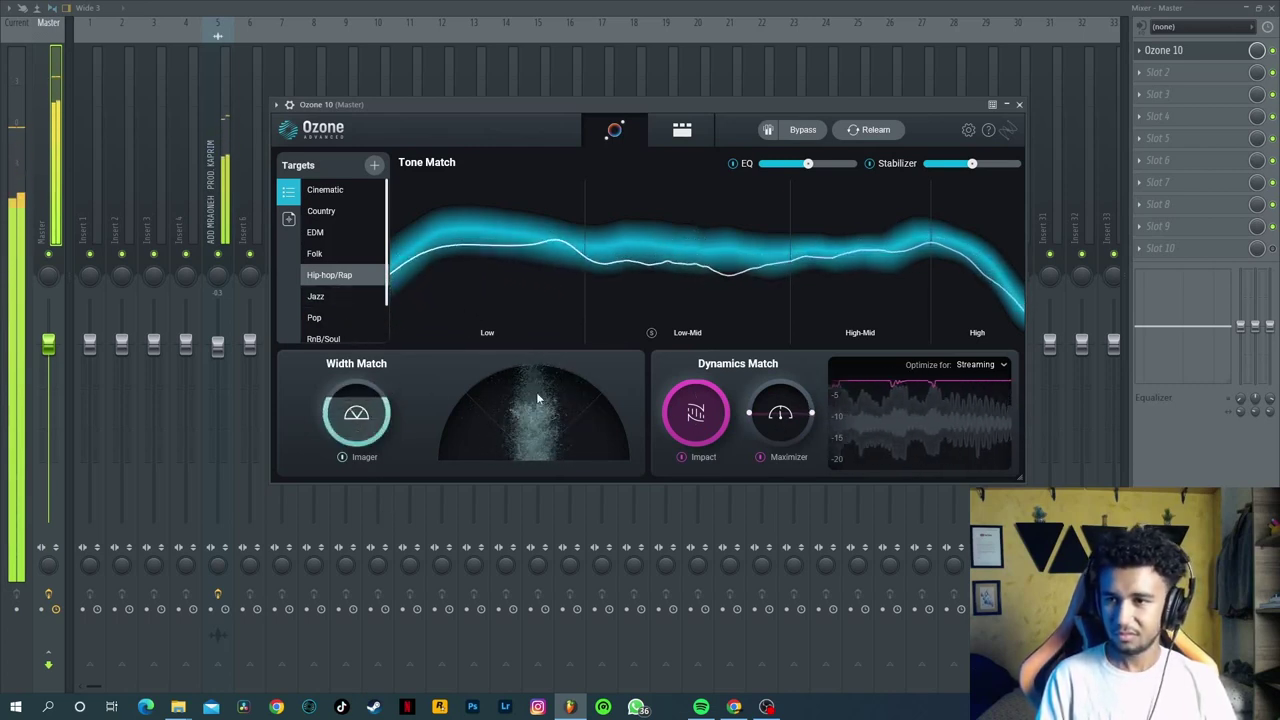
In the Assistant's Tone Match, try different EQ and Stabilizer amounts during playback, leaving both slightly below their midpoints.
mouse_move(808, 166)
mouse_down()
mouse_move(797, 176)
mouse_move(818, 176)
mouse_up()
drag(971, 163, 1018, 164)
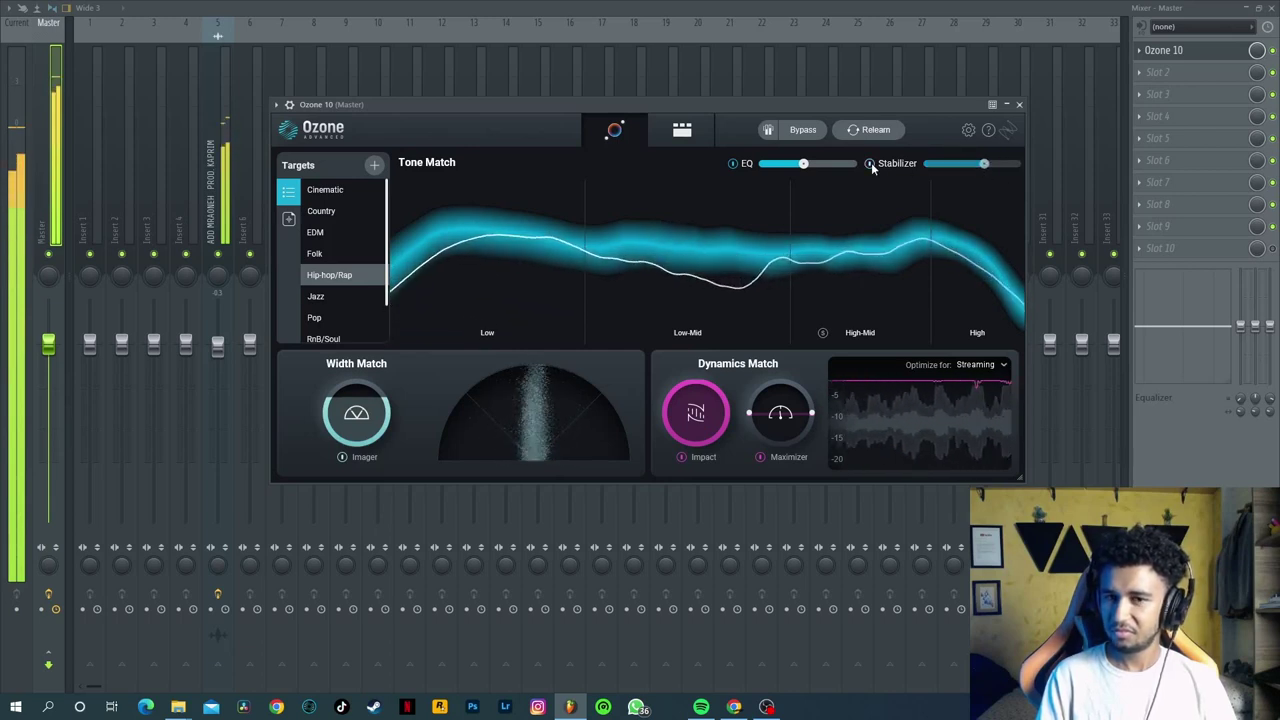
drag(979, 167, 954, 170)
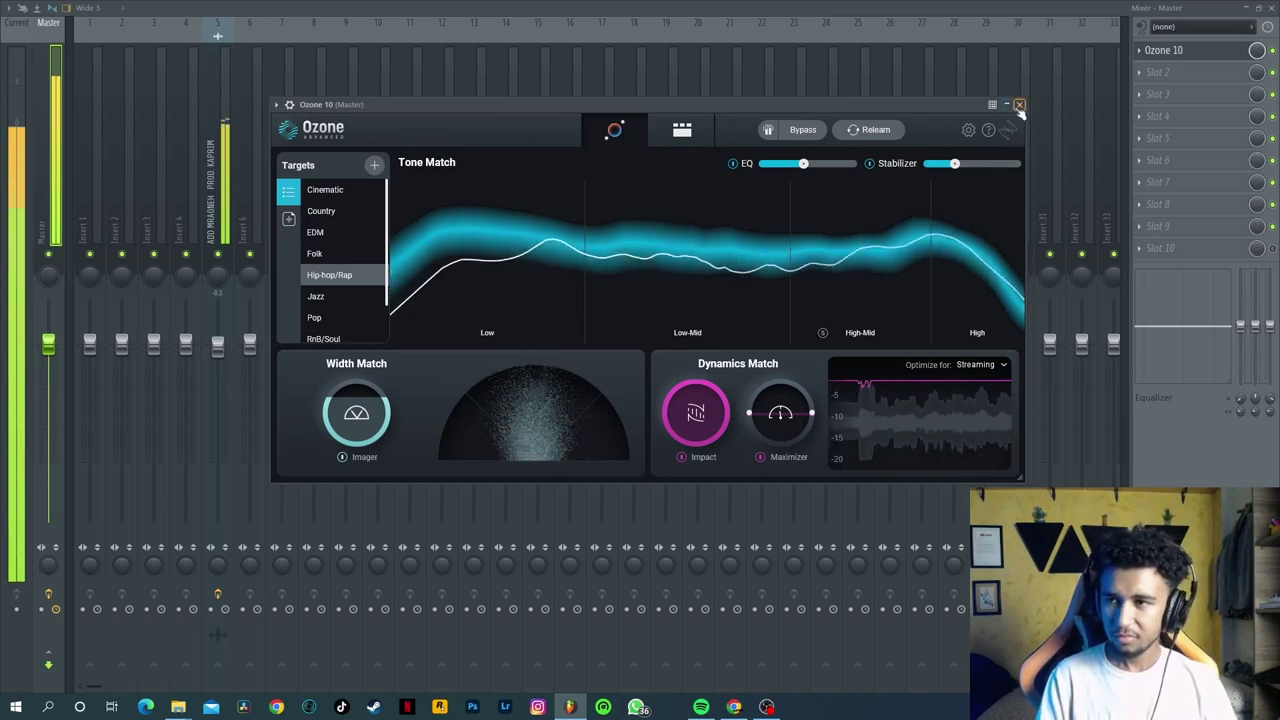
Open Ozone's detailed module chain and examine the Equalizer 1 curve while the song plays.
click(681, 129)
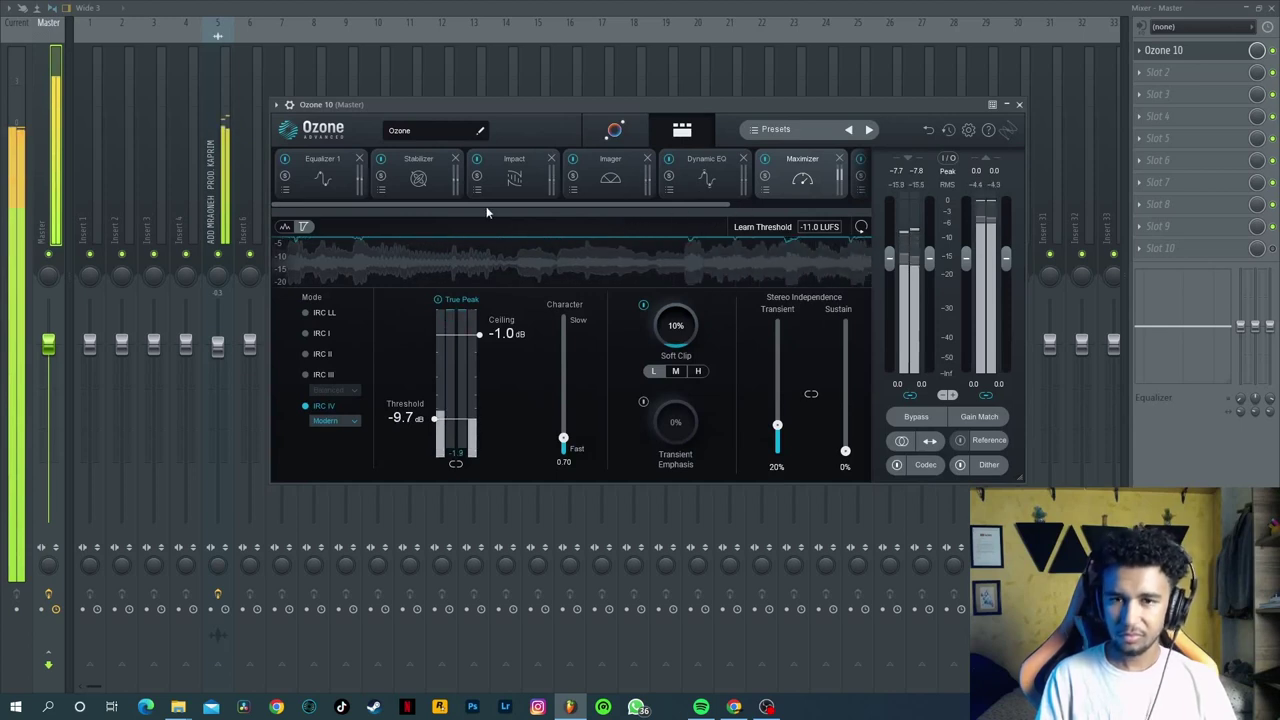
click(340, 188)
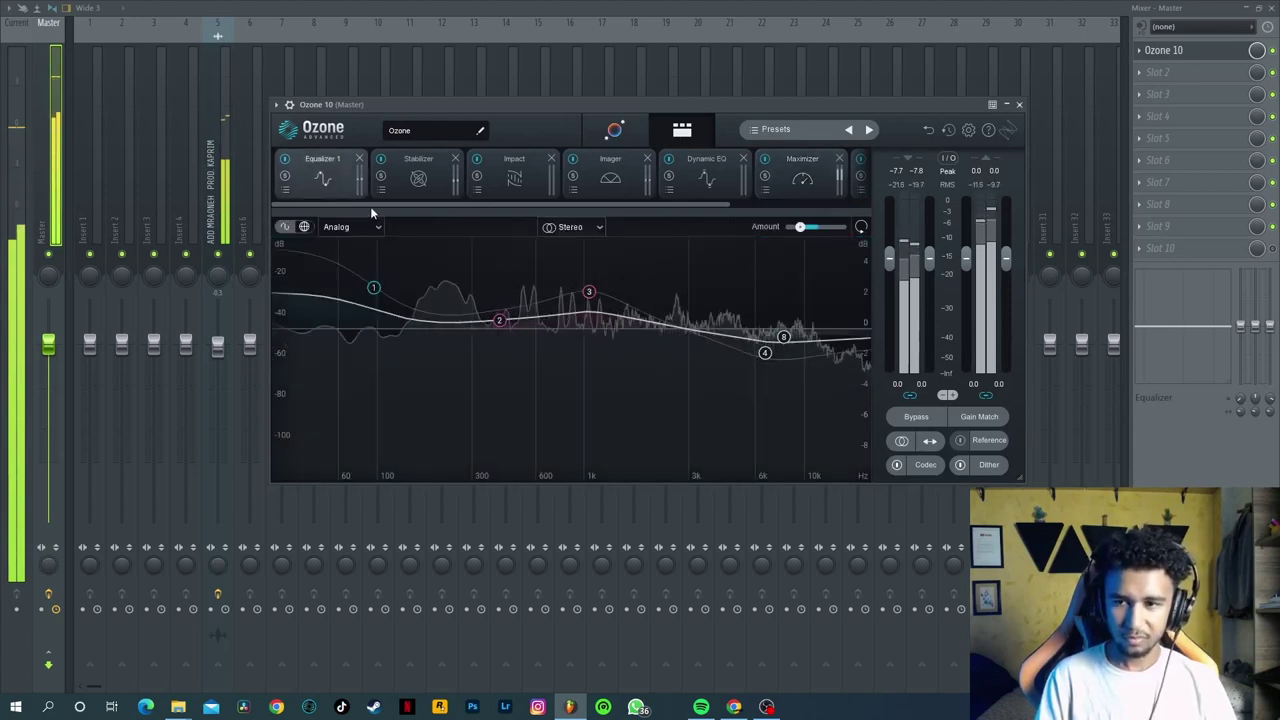